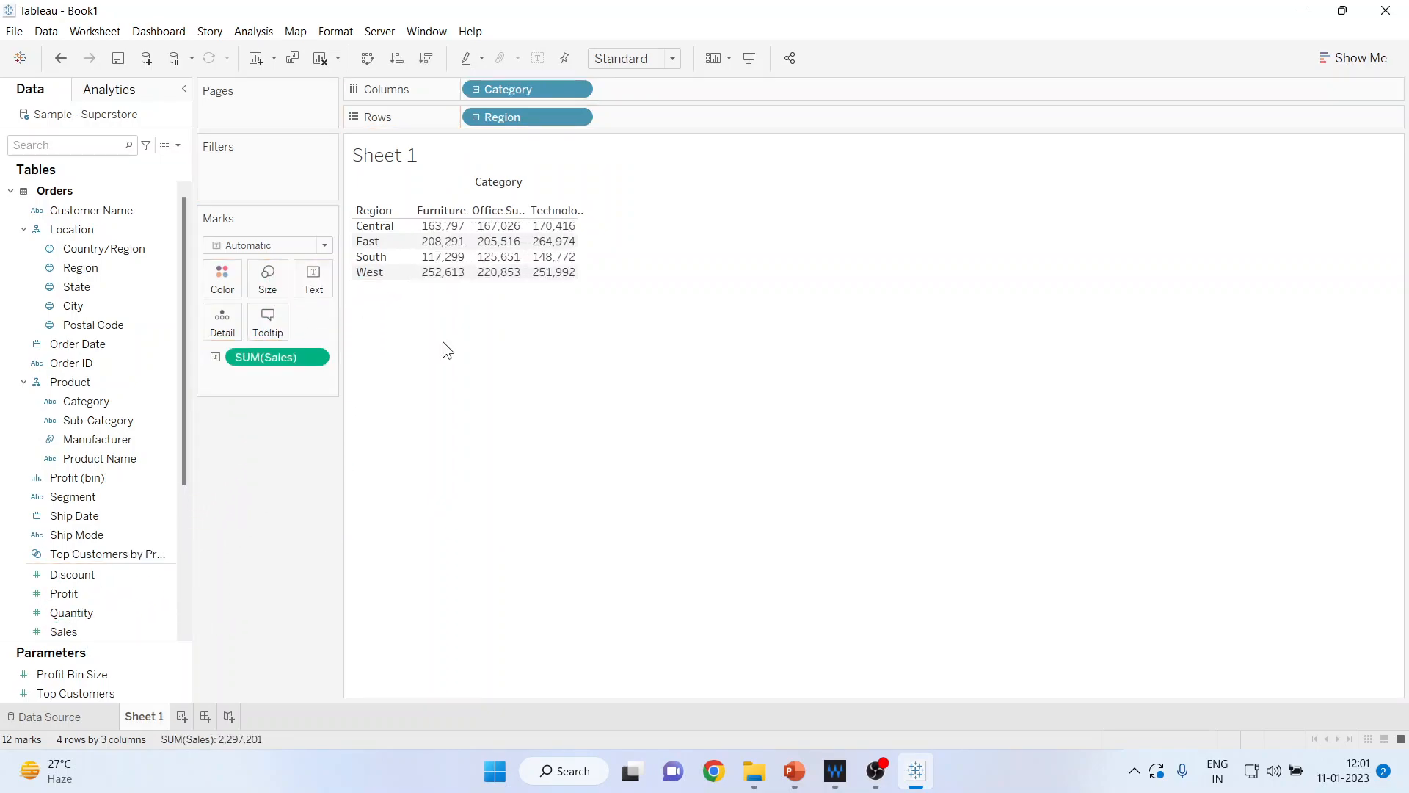
# Step: Fit the crosstab to Entire View and return it to the Standard fit
pyautogui.click(672, 59)
pyautogui.click(667, 126)
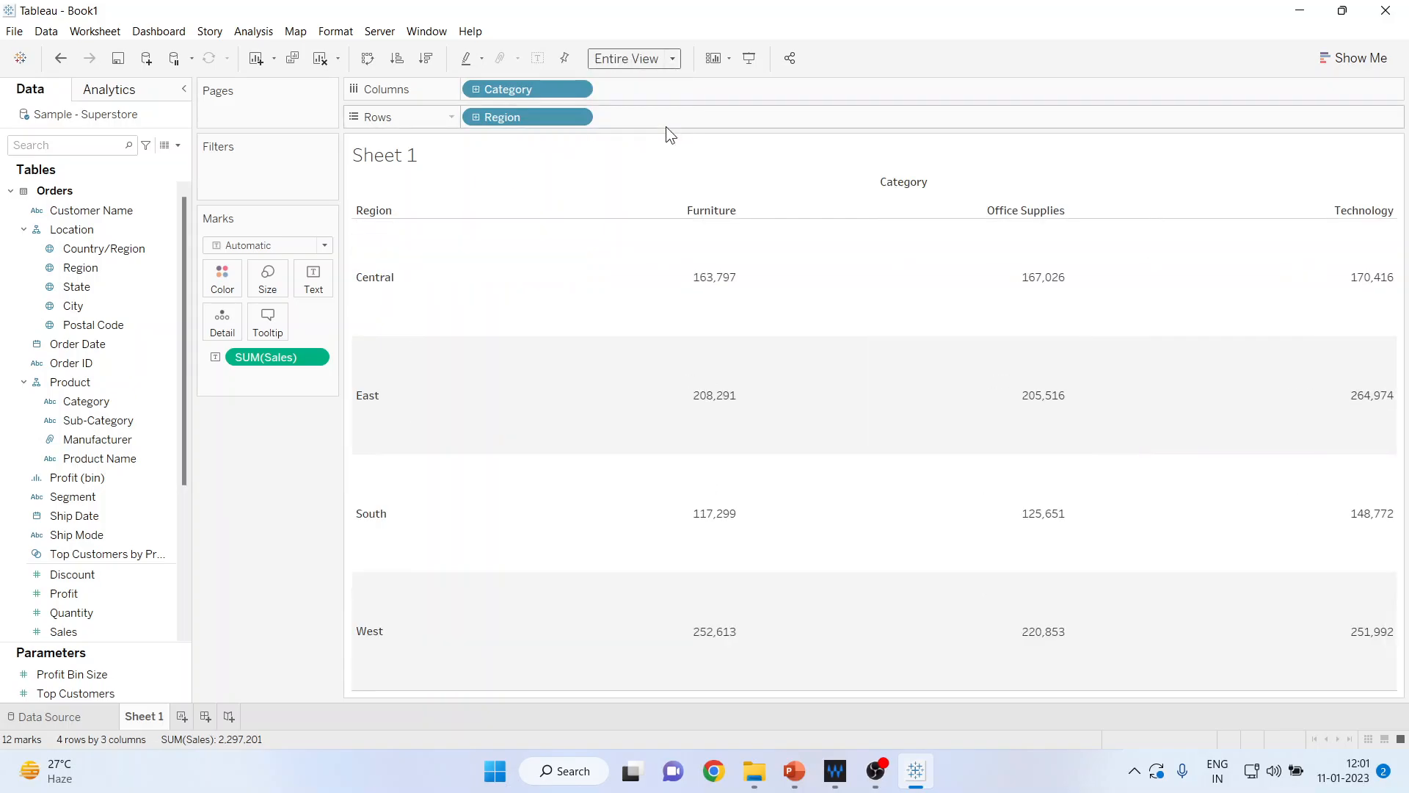
pyautogui.click(671, 61)
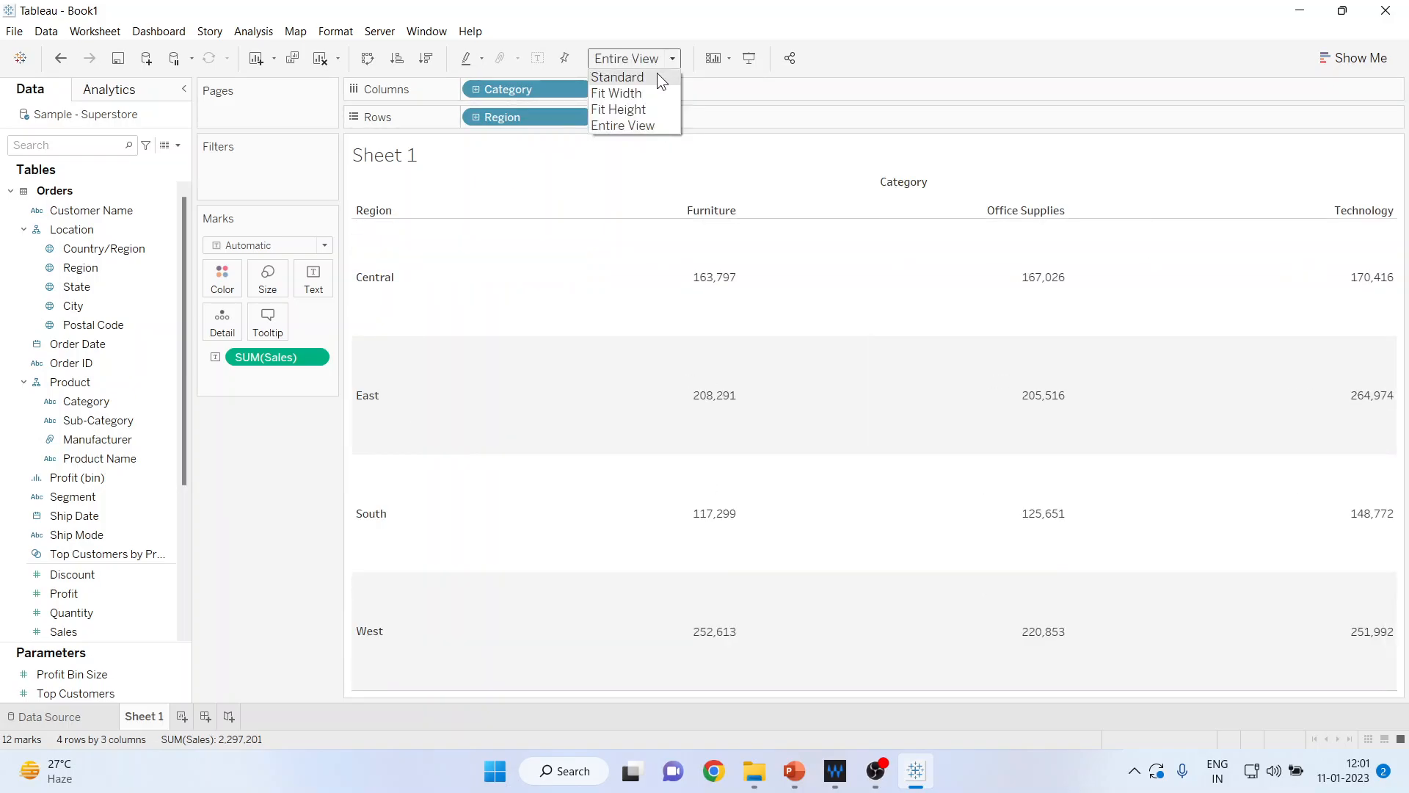
pyautogui.click(658, 75)
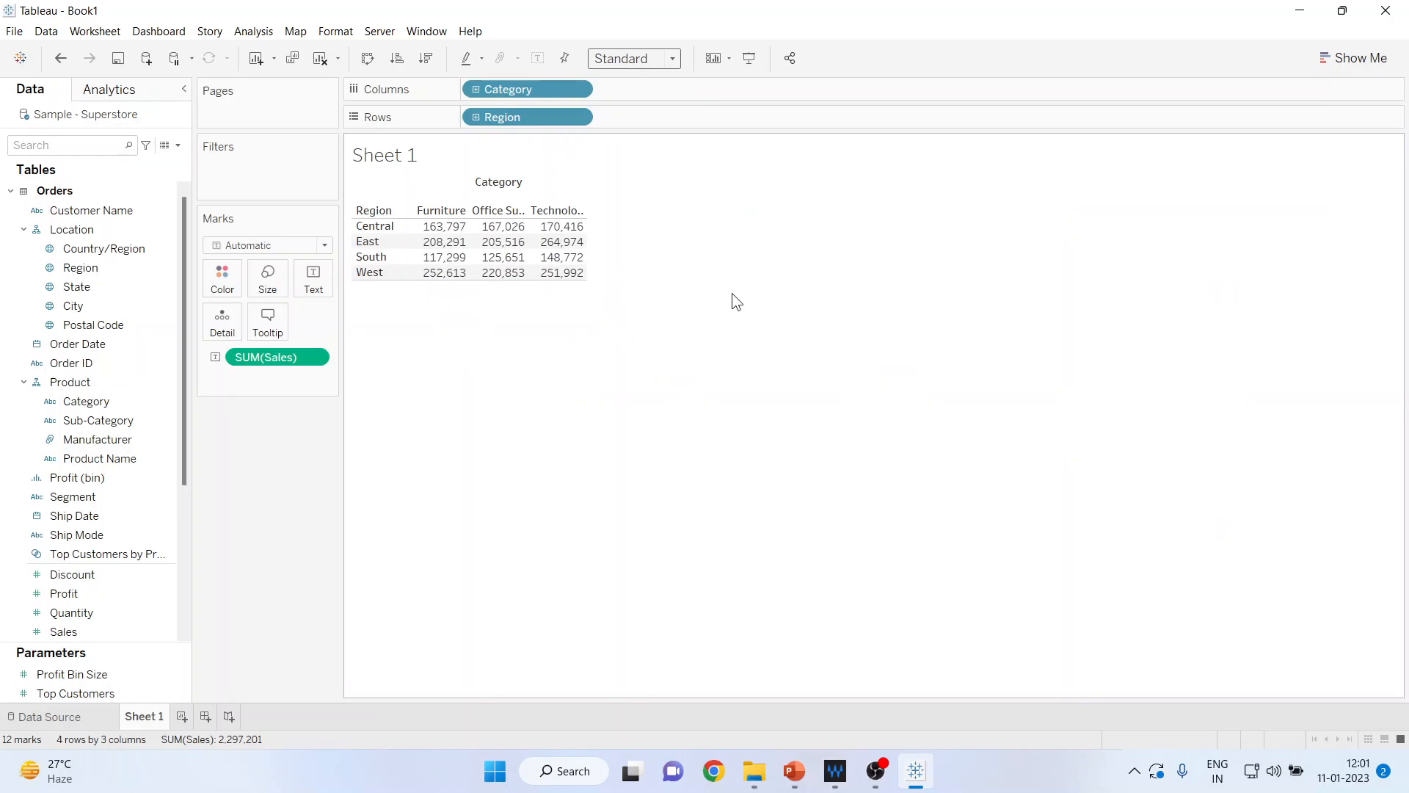
# Step: Try the Fit Width and Fit Height options on the crosstab and restore the Standard fit
pyautogui.click(670, 58)
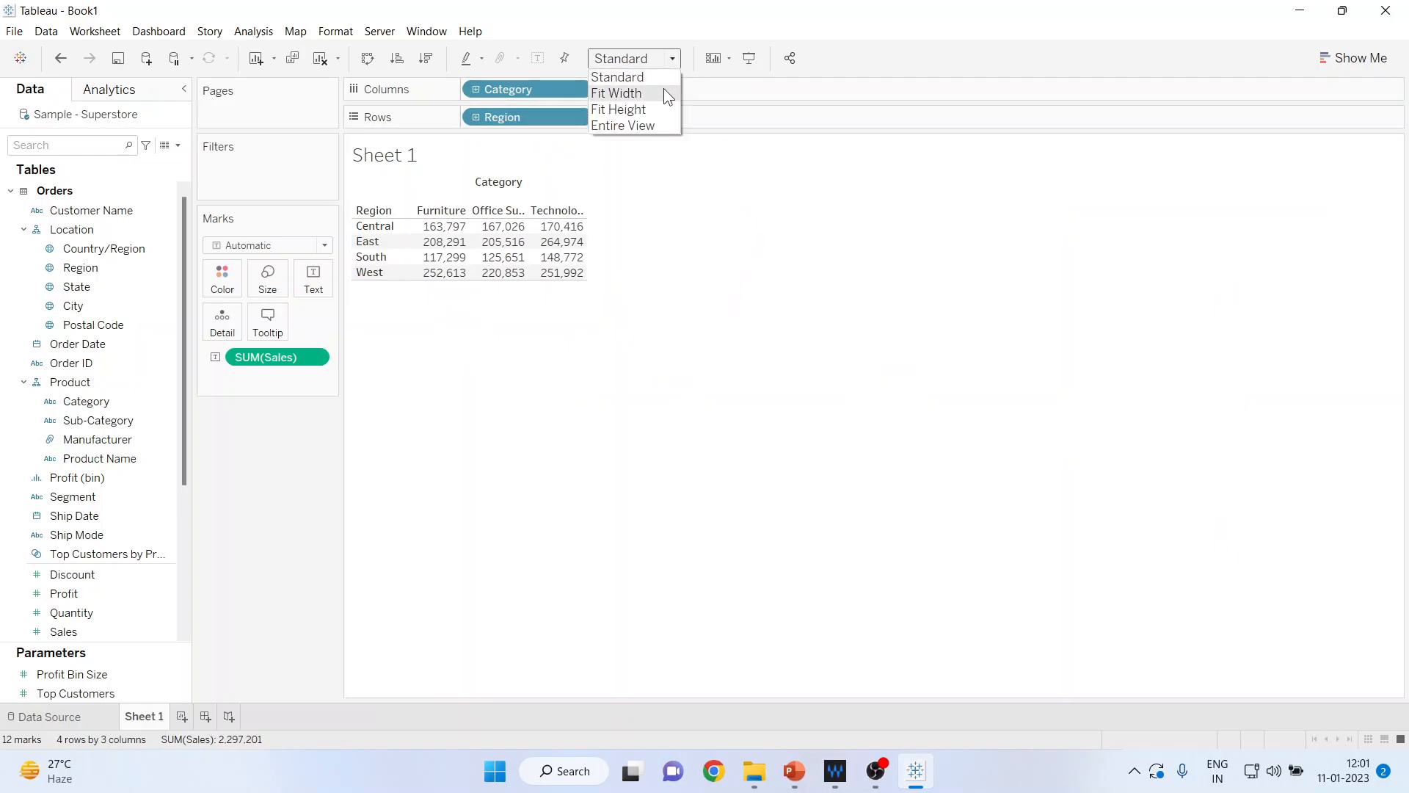
pyautogui.click(663, 93)
pyautogui.click(673, 60)
pyautogui.click(655, 99)
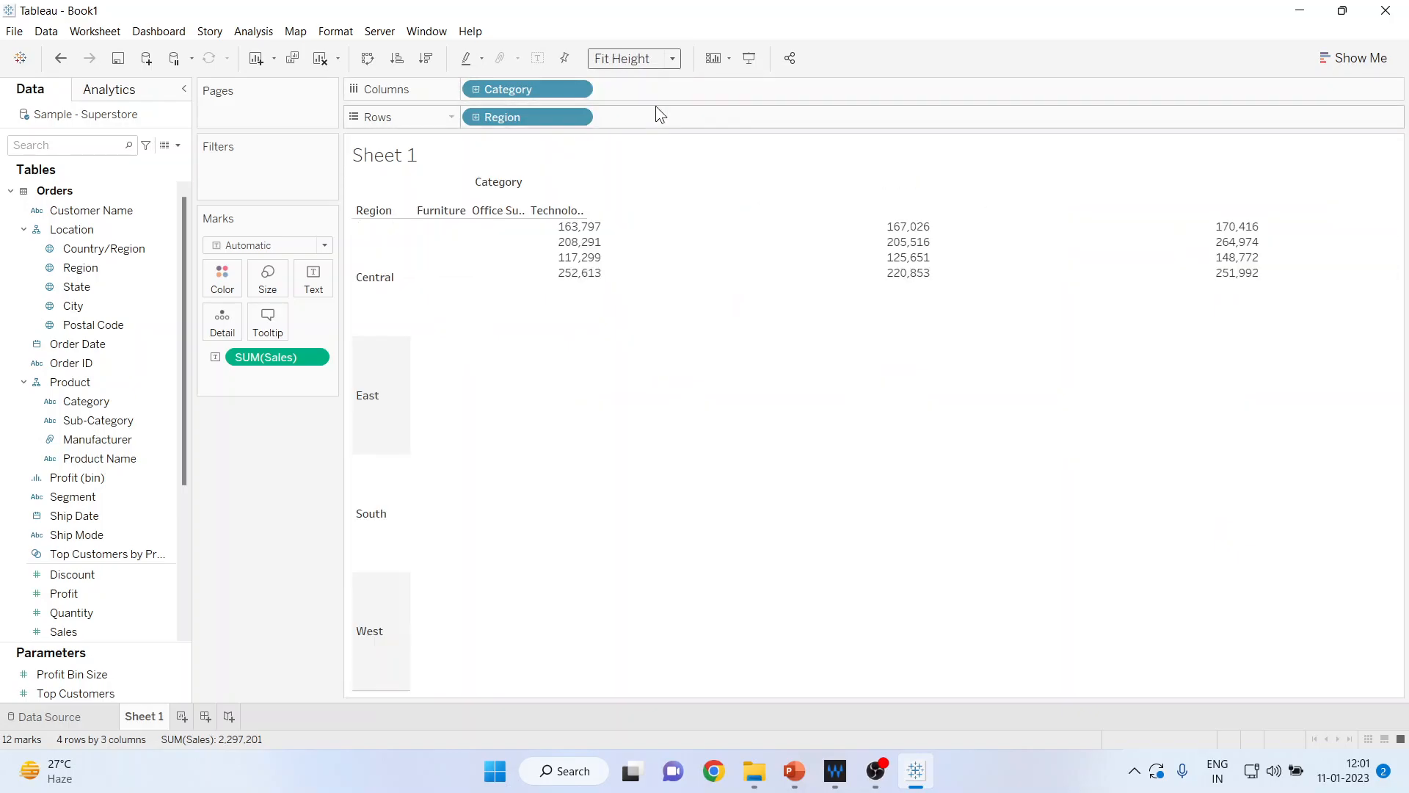
pyautogui.click(672, 60)
pyautogui.click(663, 76)
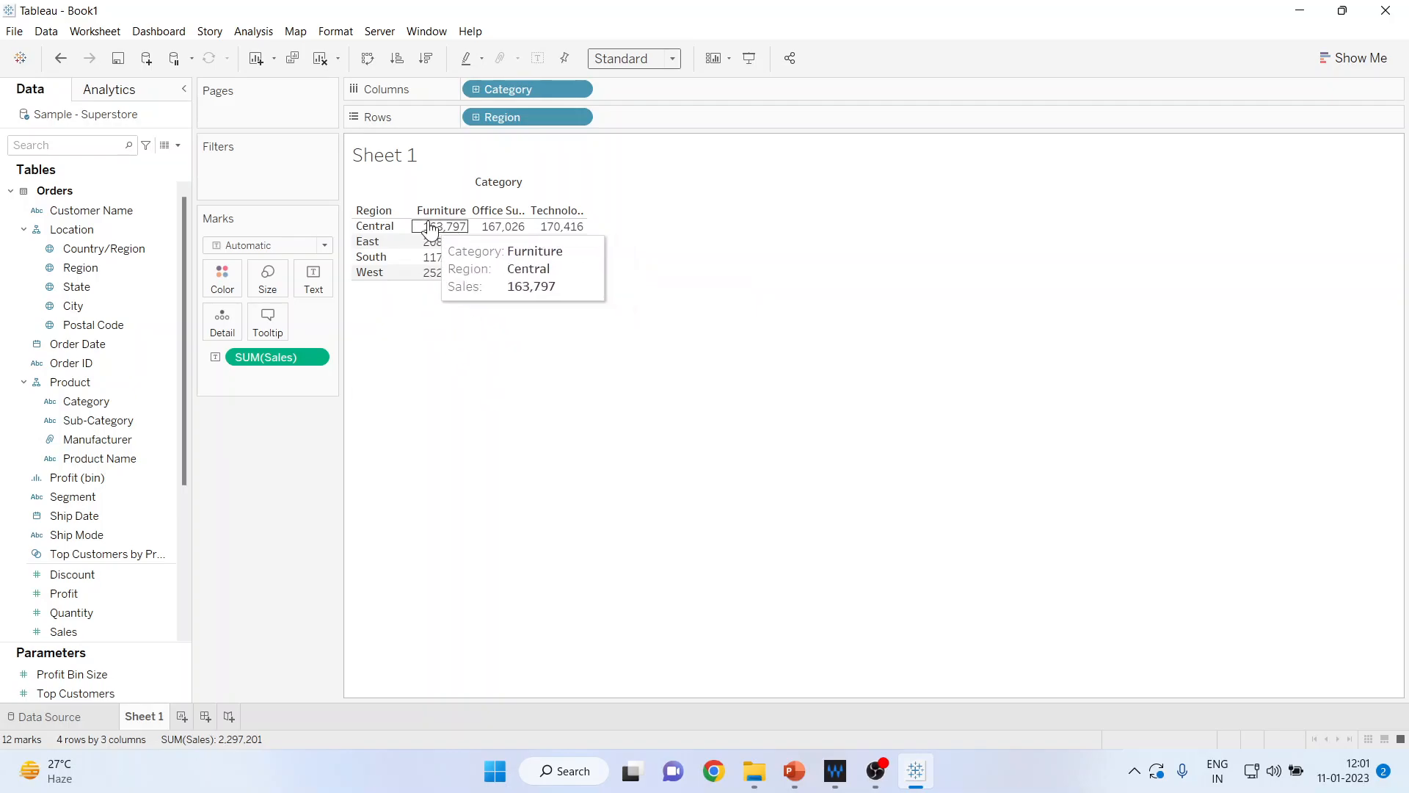
# Step: Add row grand totals and column grand totals to the sales by region and category table
pyautogui.click(254, 31)
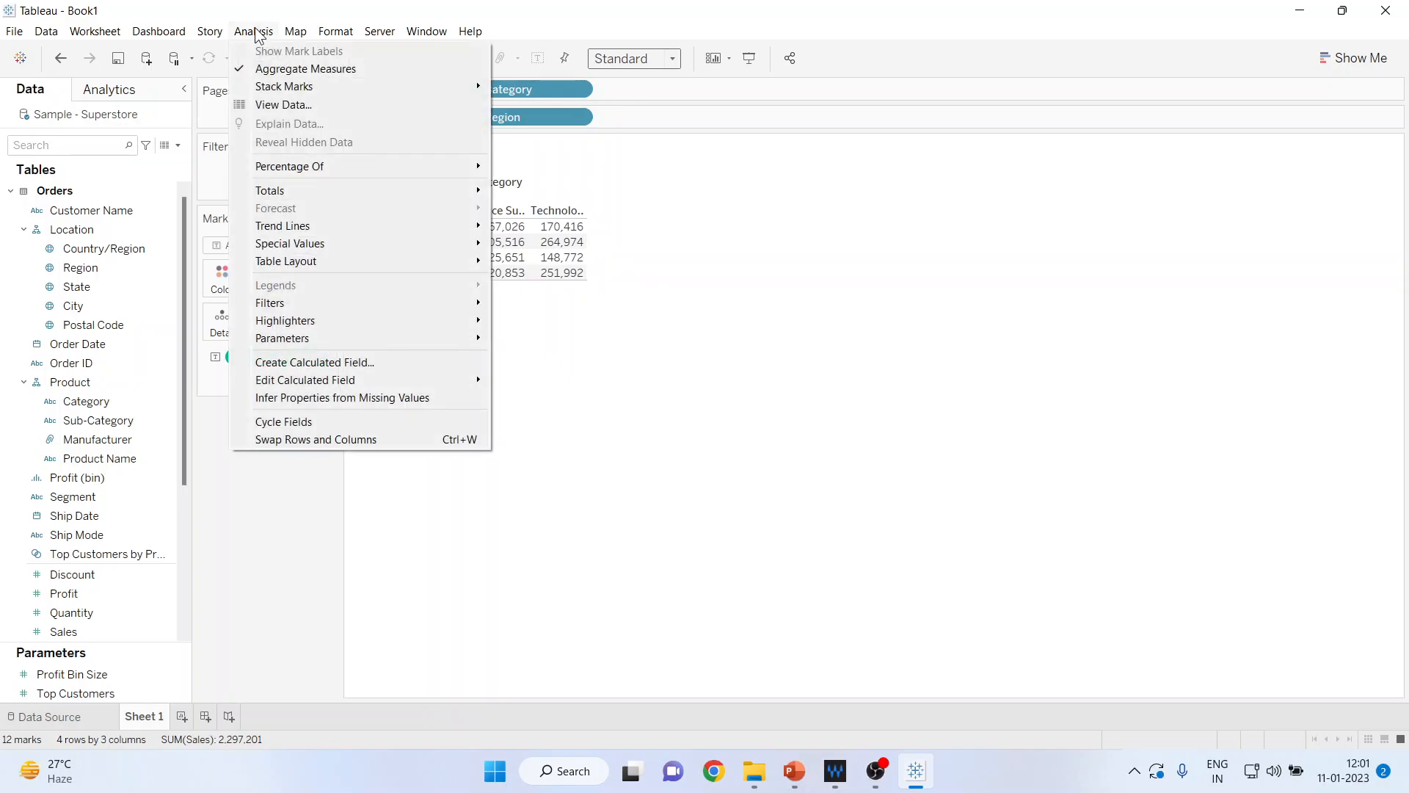
pyautogui.moveTo(293, 190)
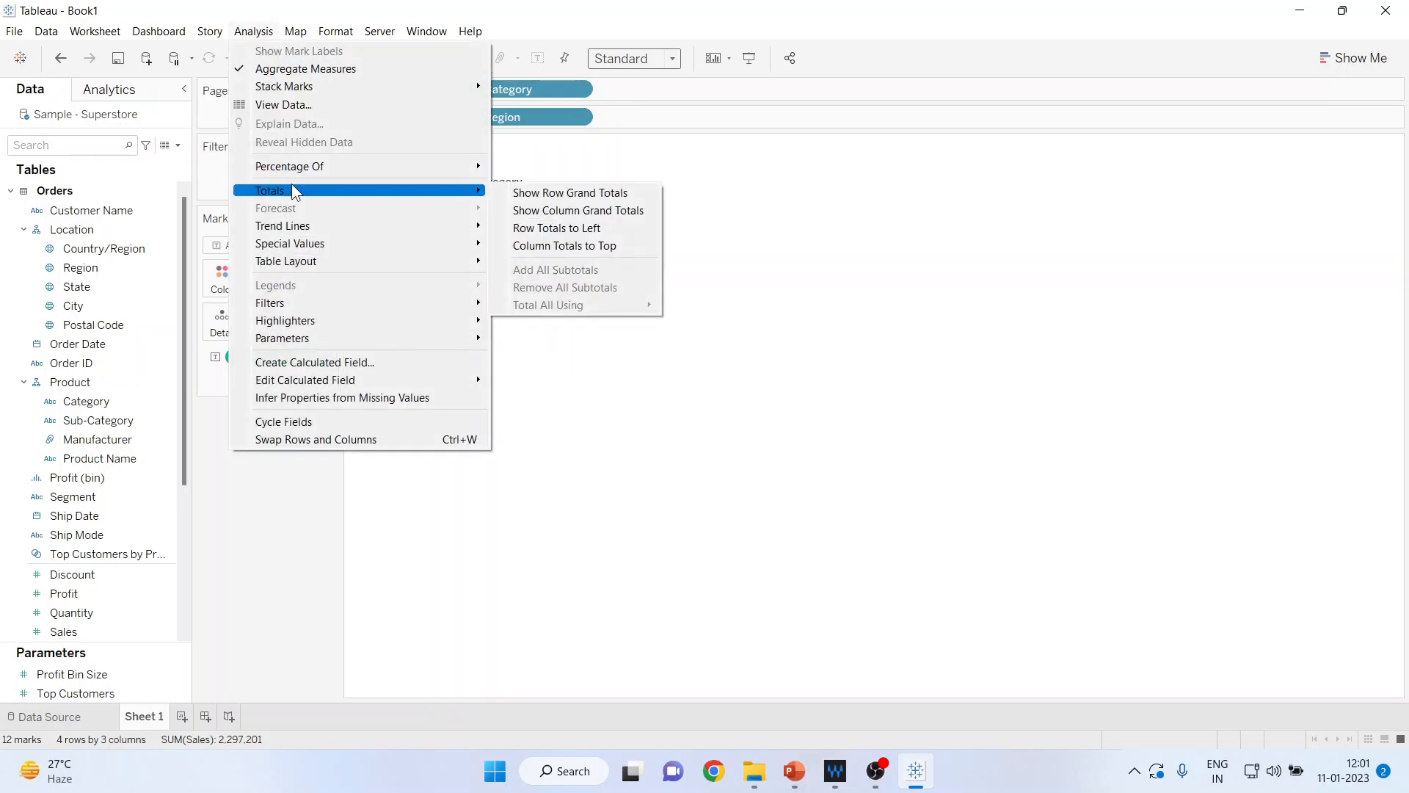
pyautogui.click(539, 198)
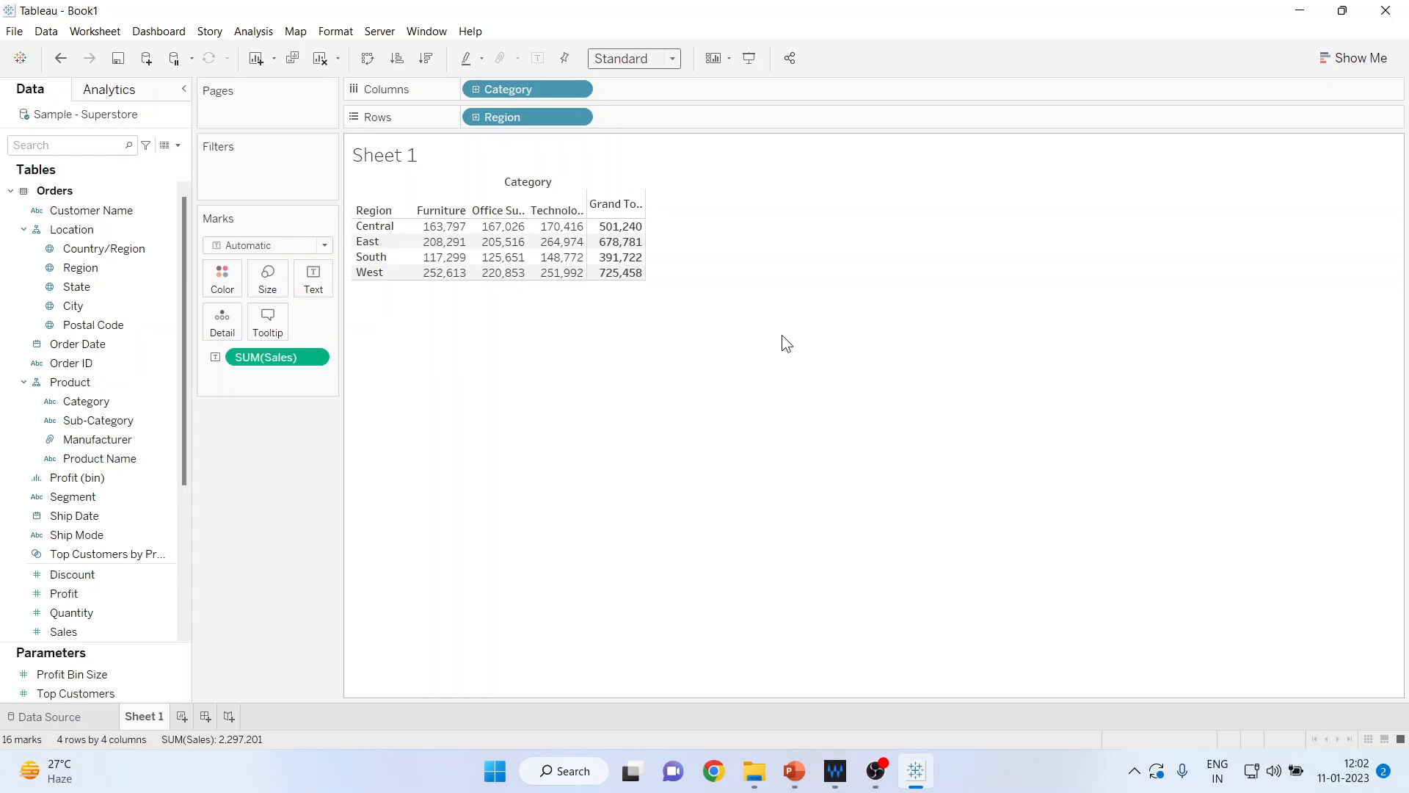
pyautogui.click(259, 33)
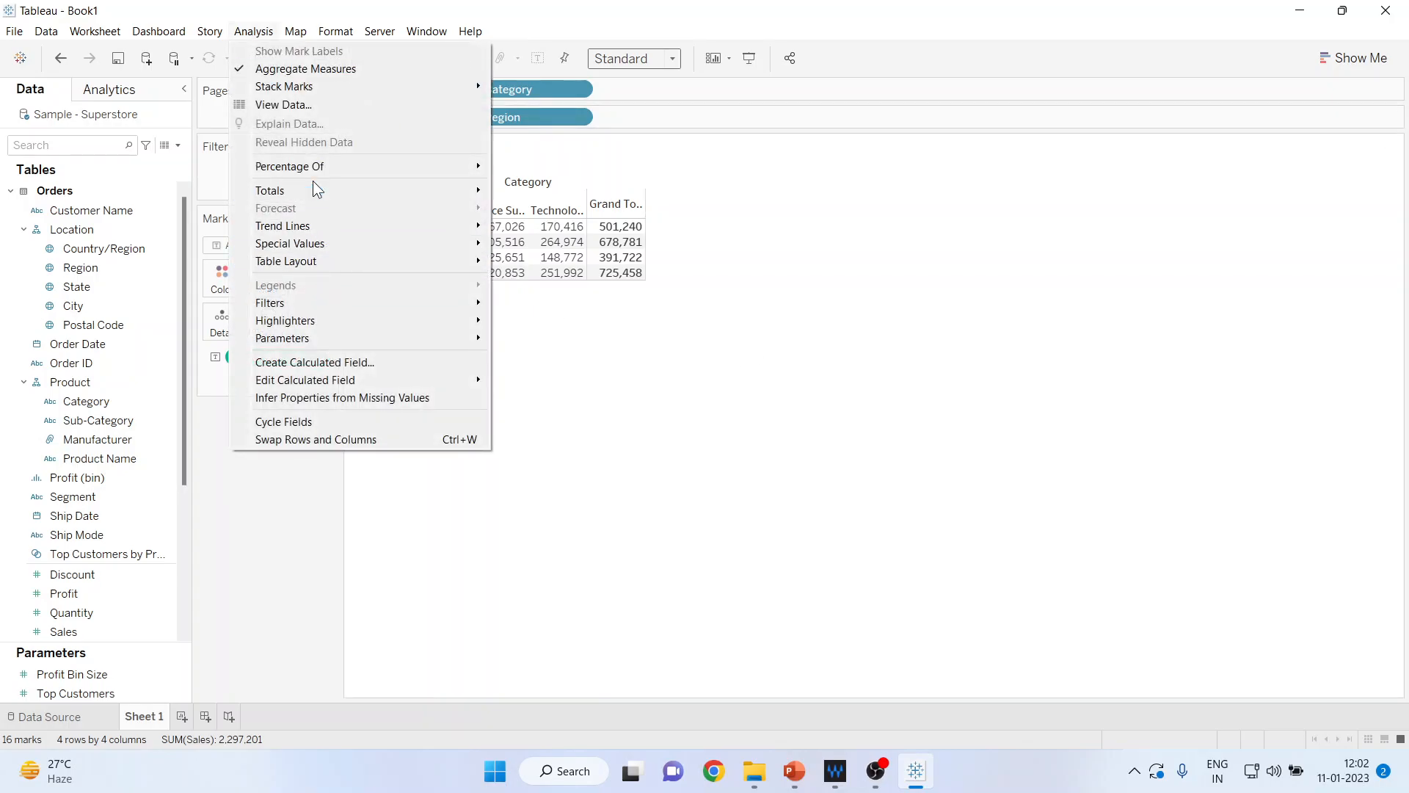
pyautogui.moveTo(315, 188)
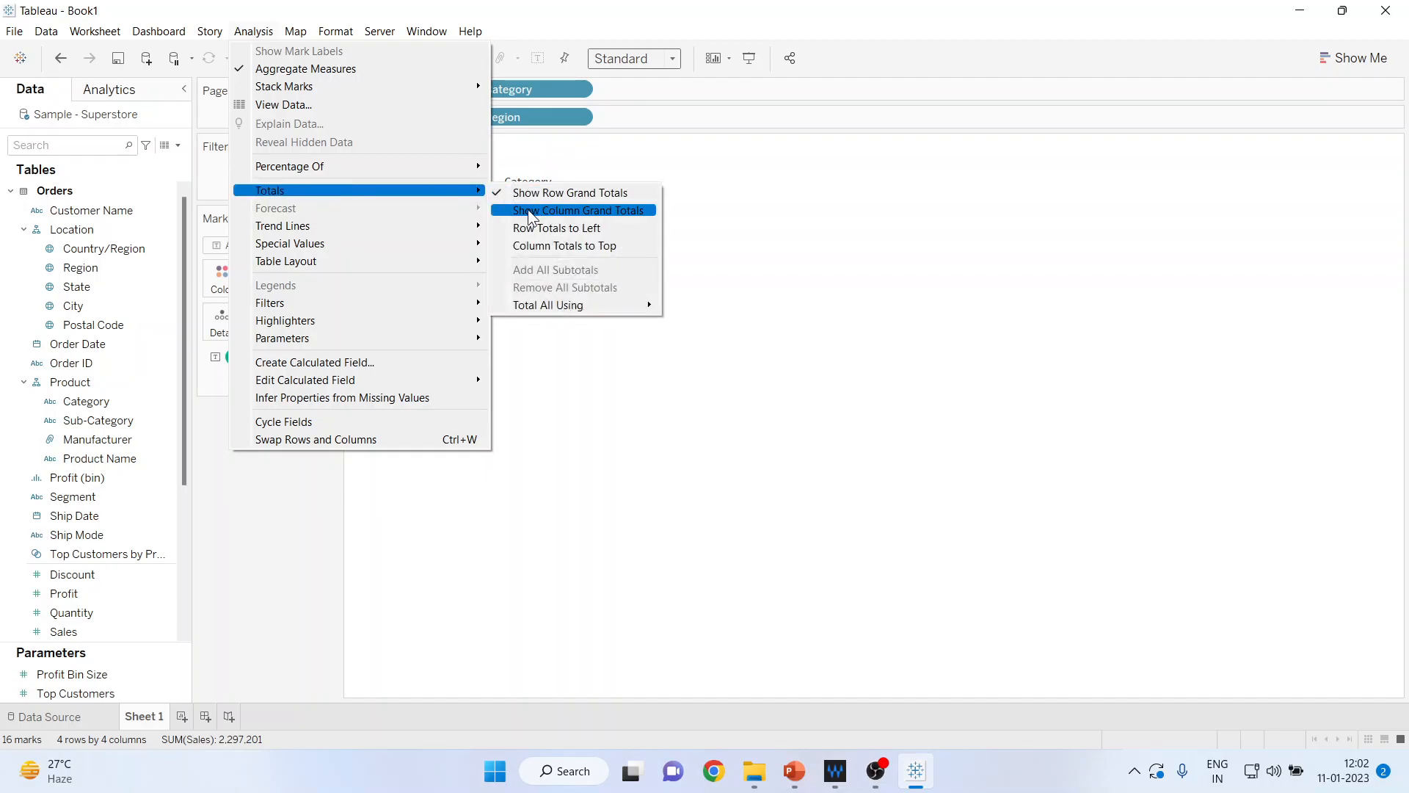
pyautogui.click(526, 212)
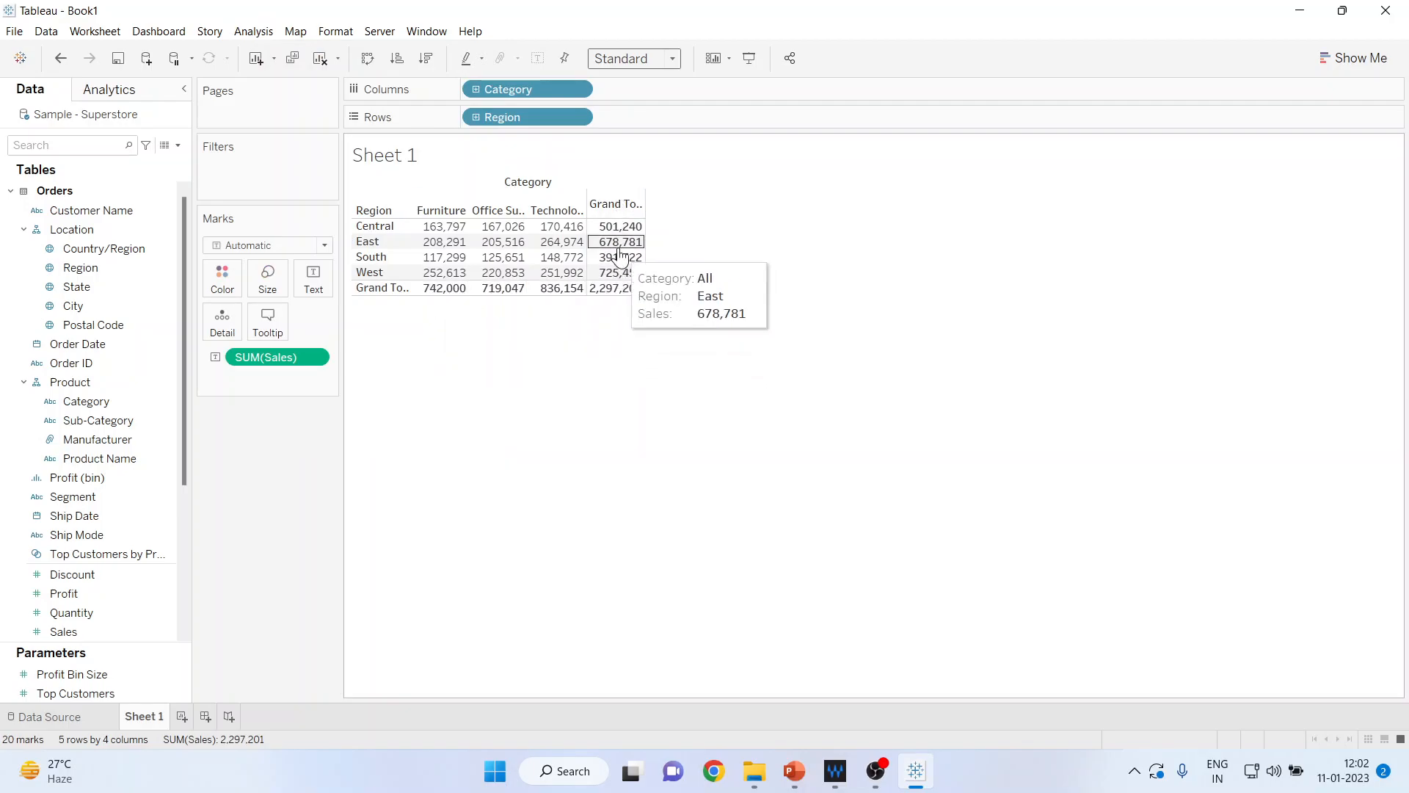
# Step: Place the row totals on the left and the column totals at the top of the table
pyautogui.click(253, 31)
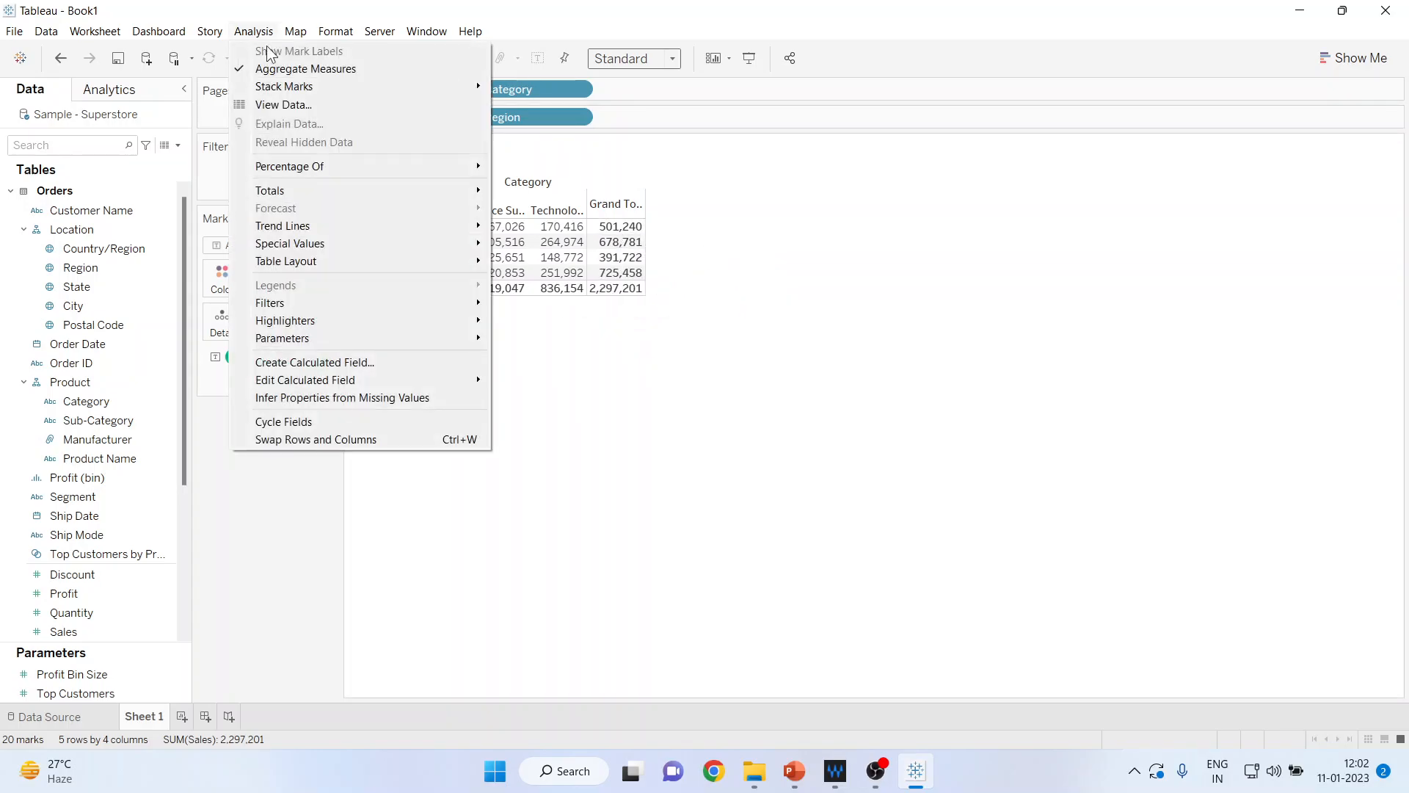
pyautogui.moveTo(451, 190)
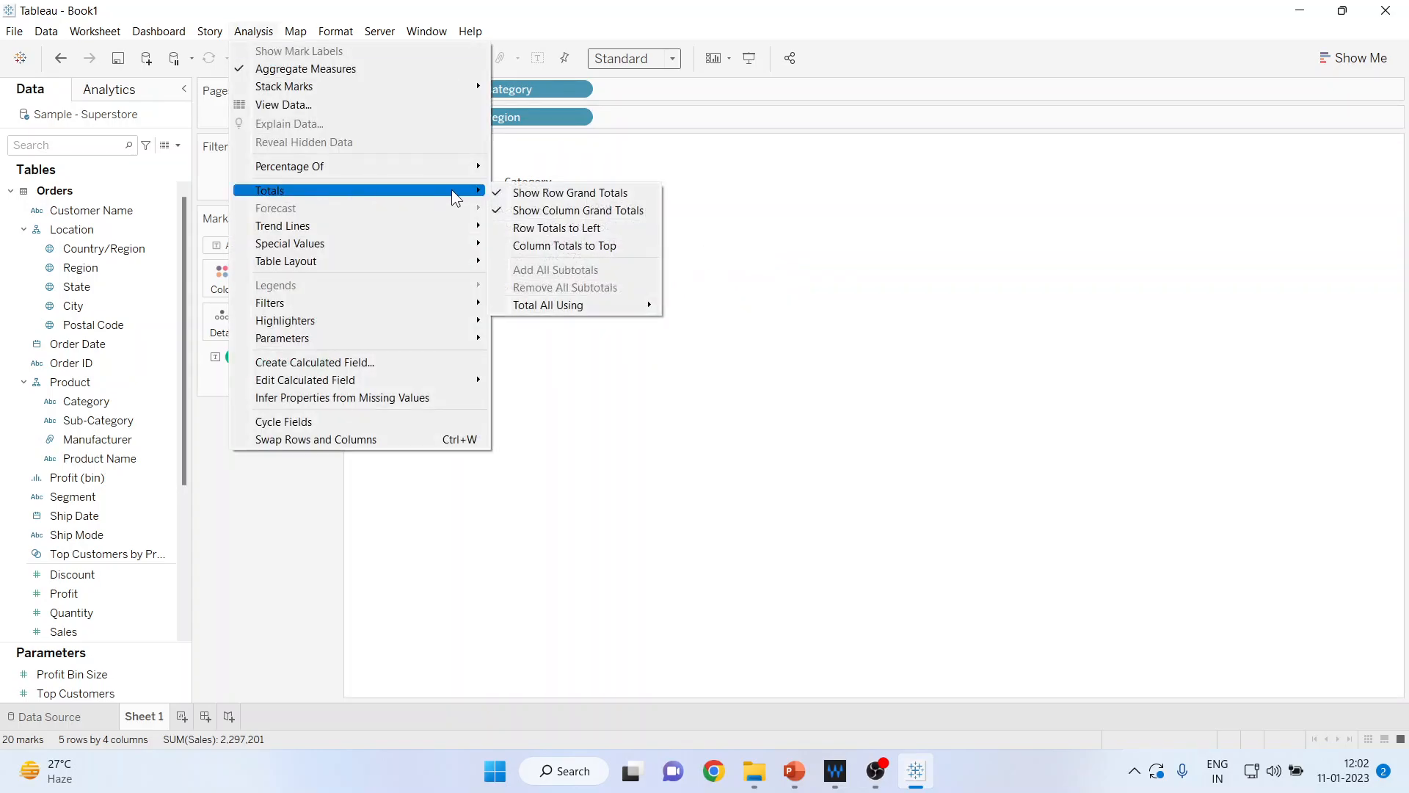
pyautogui.click(516, 227)
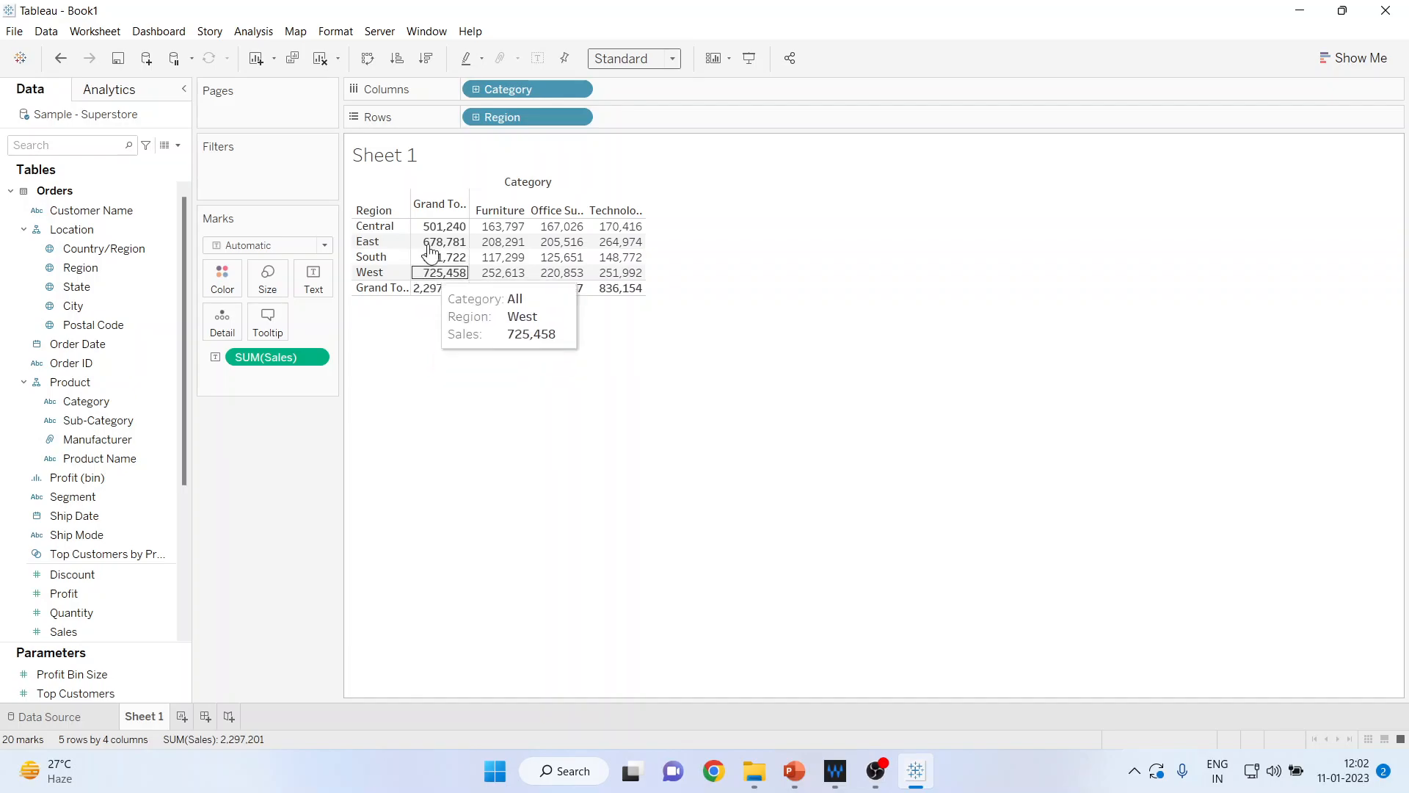
pyautogui.click(254, 30)
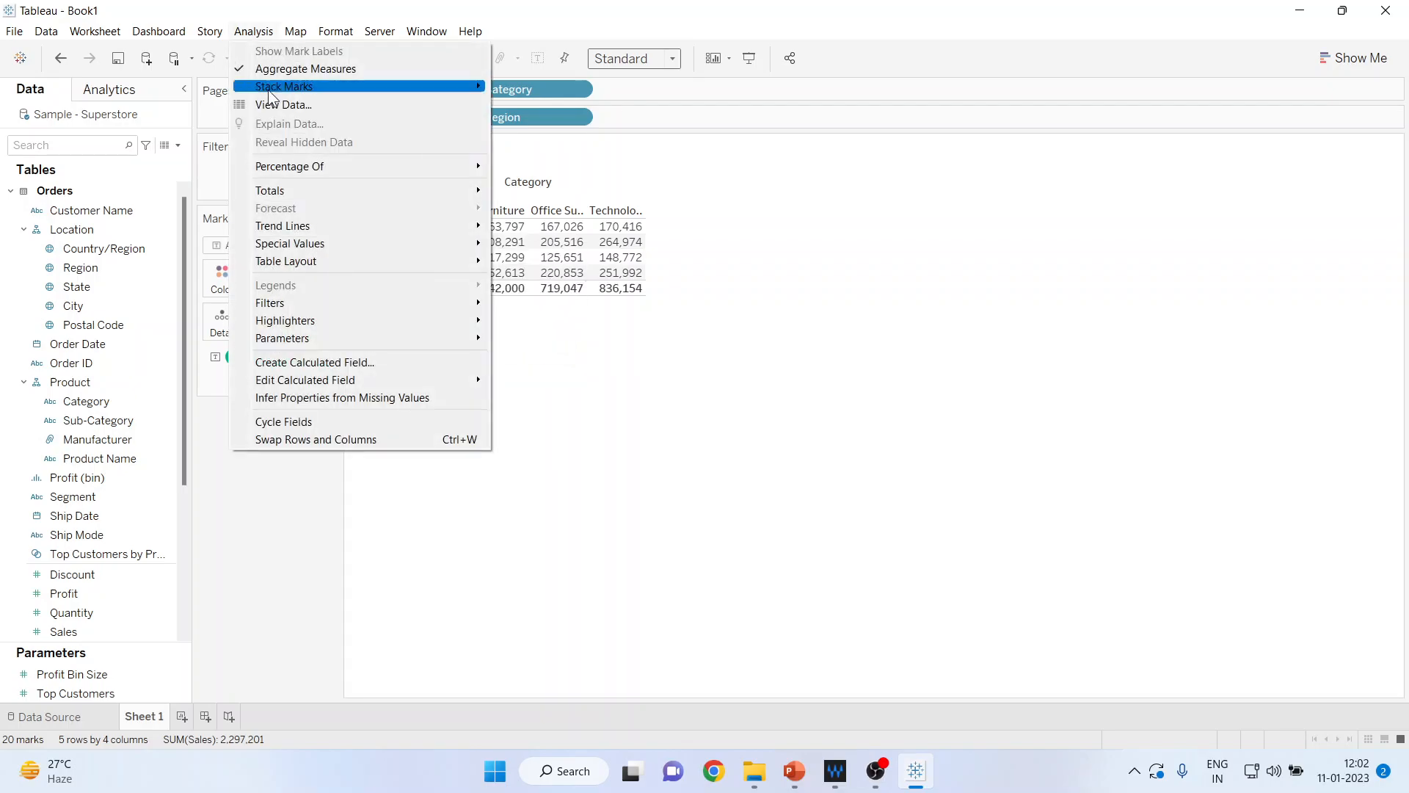
pyautogui.moveTo(423, 202)
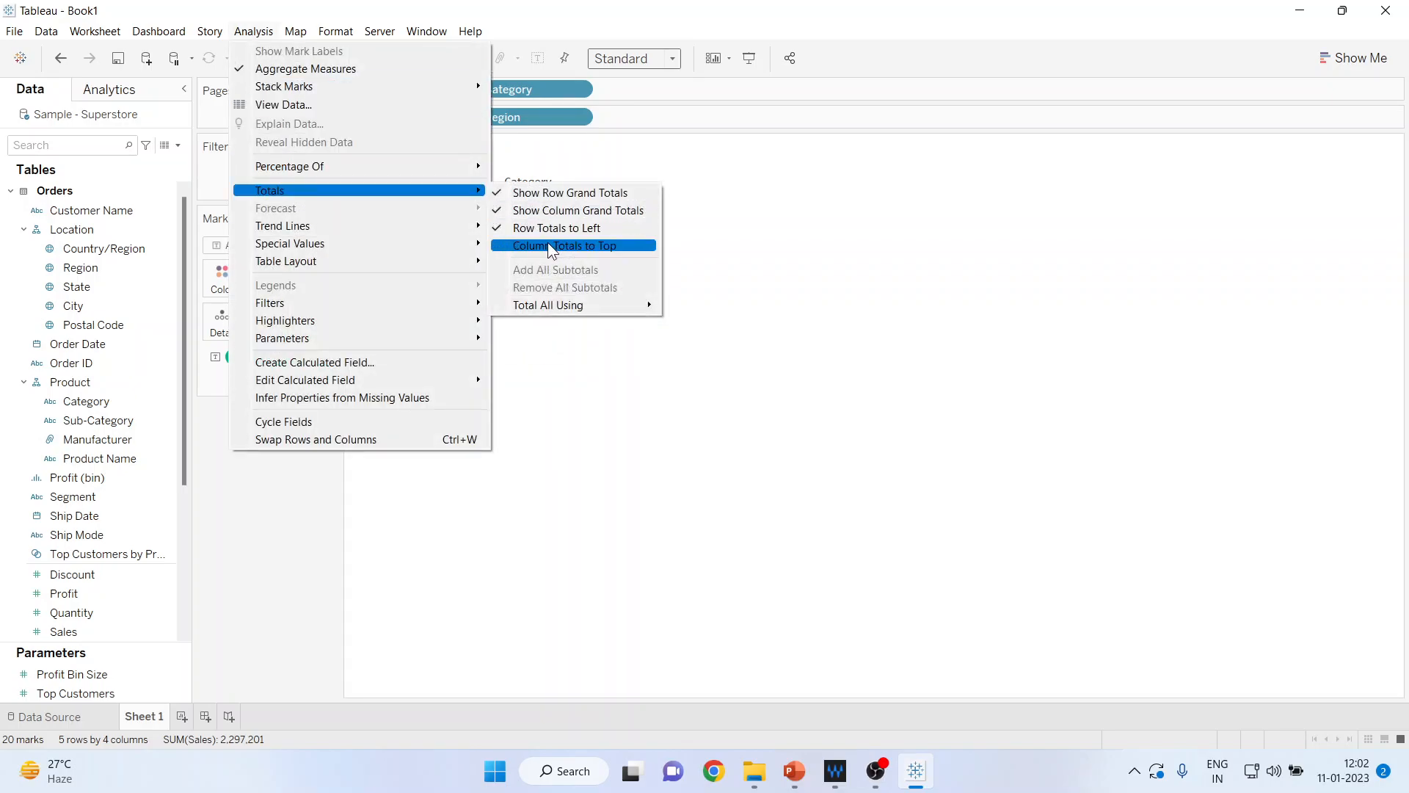
pyautogui.click(547, 242)
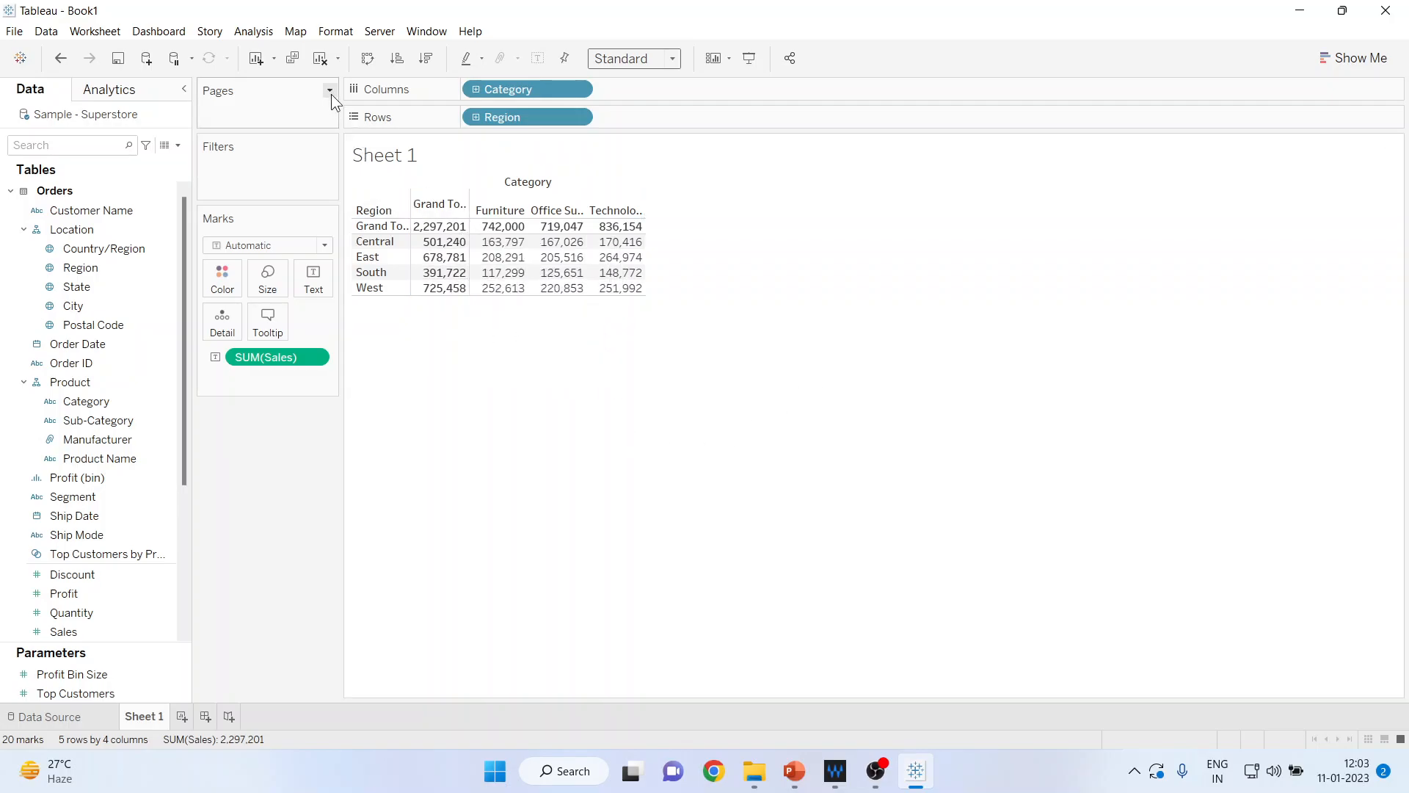
# Step: Turn off both the row grand totals and the column grand totals
pyautogui.click(262, 36)
pyautogui.moveTo(450, 192)
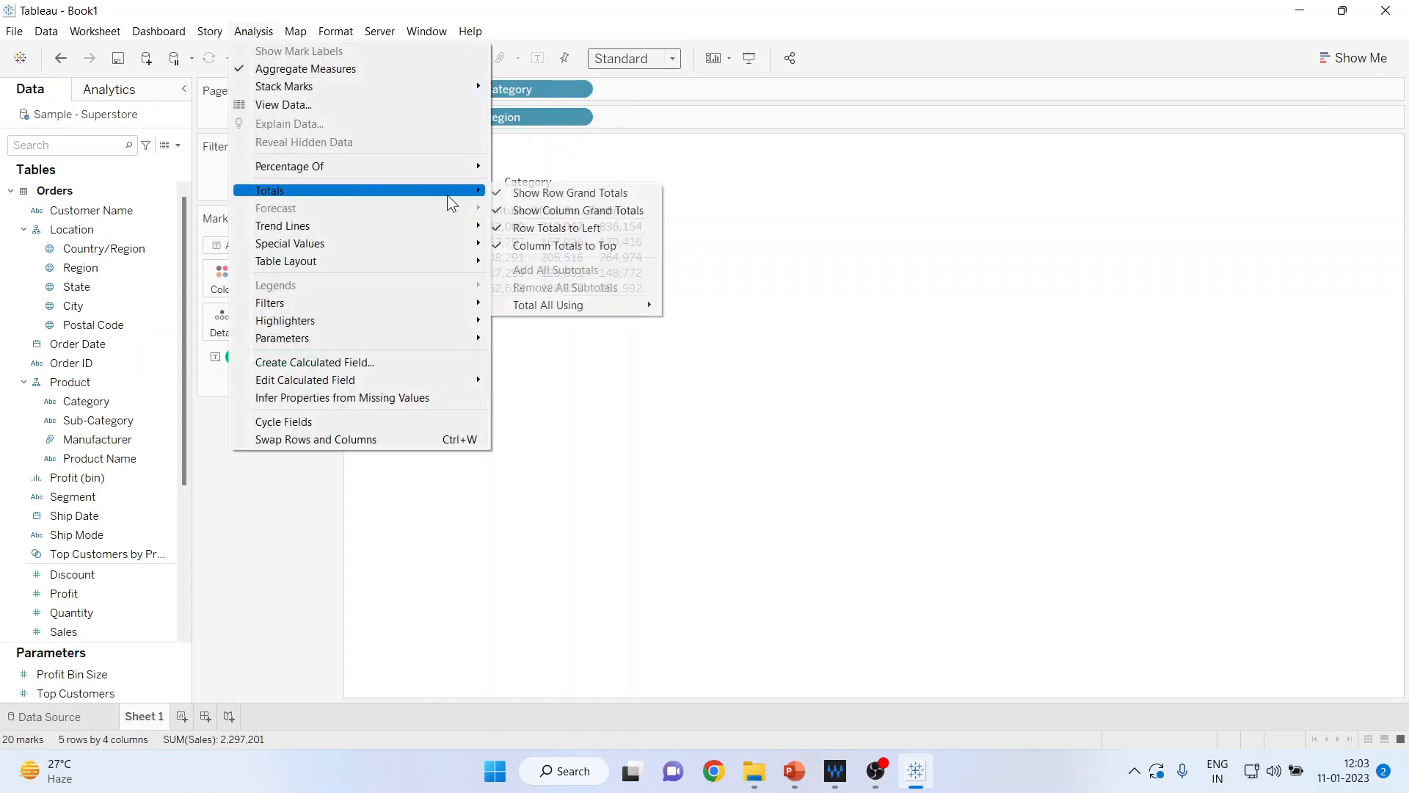
pyautogui.click(507, 192)
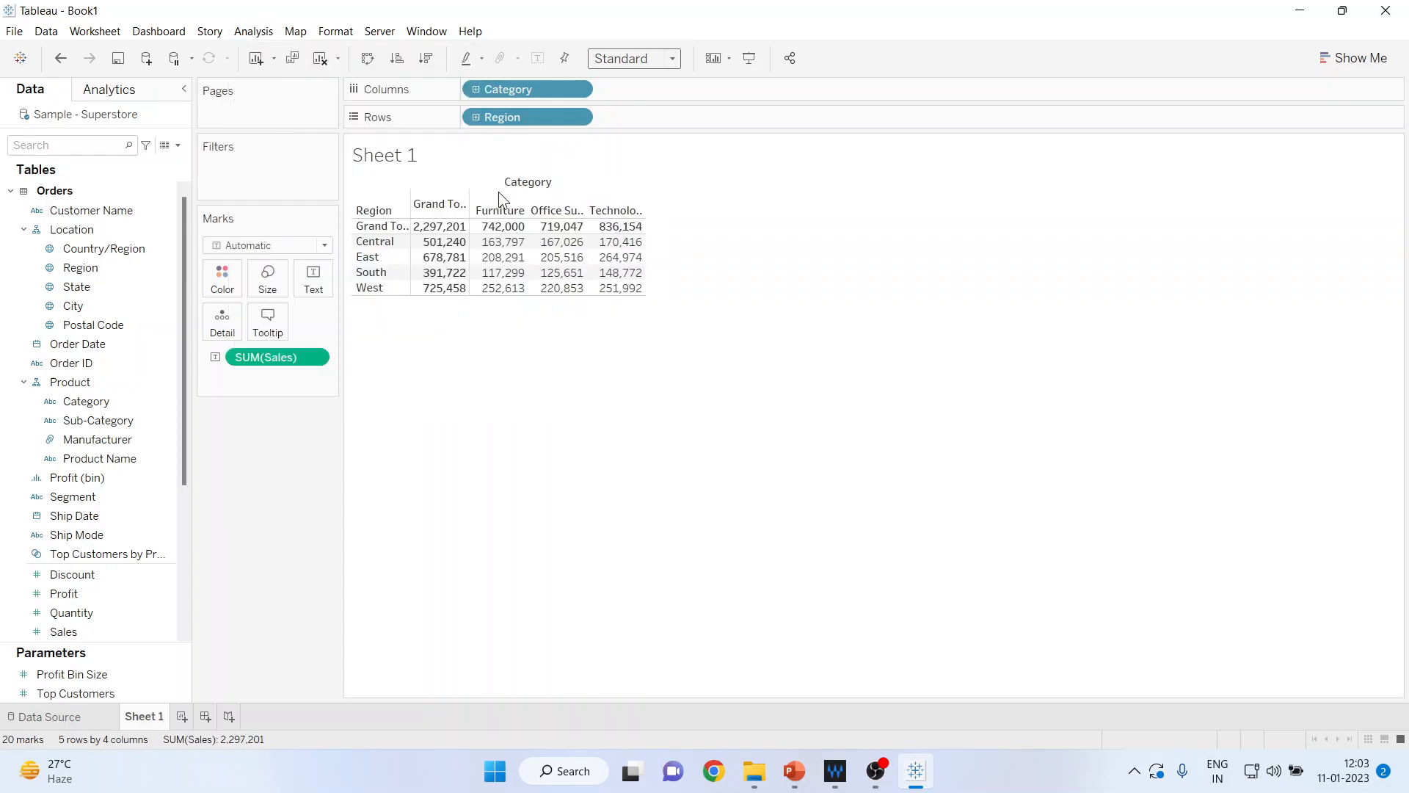
pyautogui.click(257, 30)
pyautogui.moveTo(301, 190)
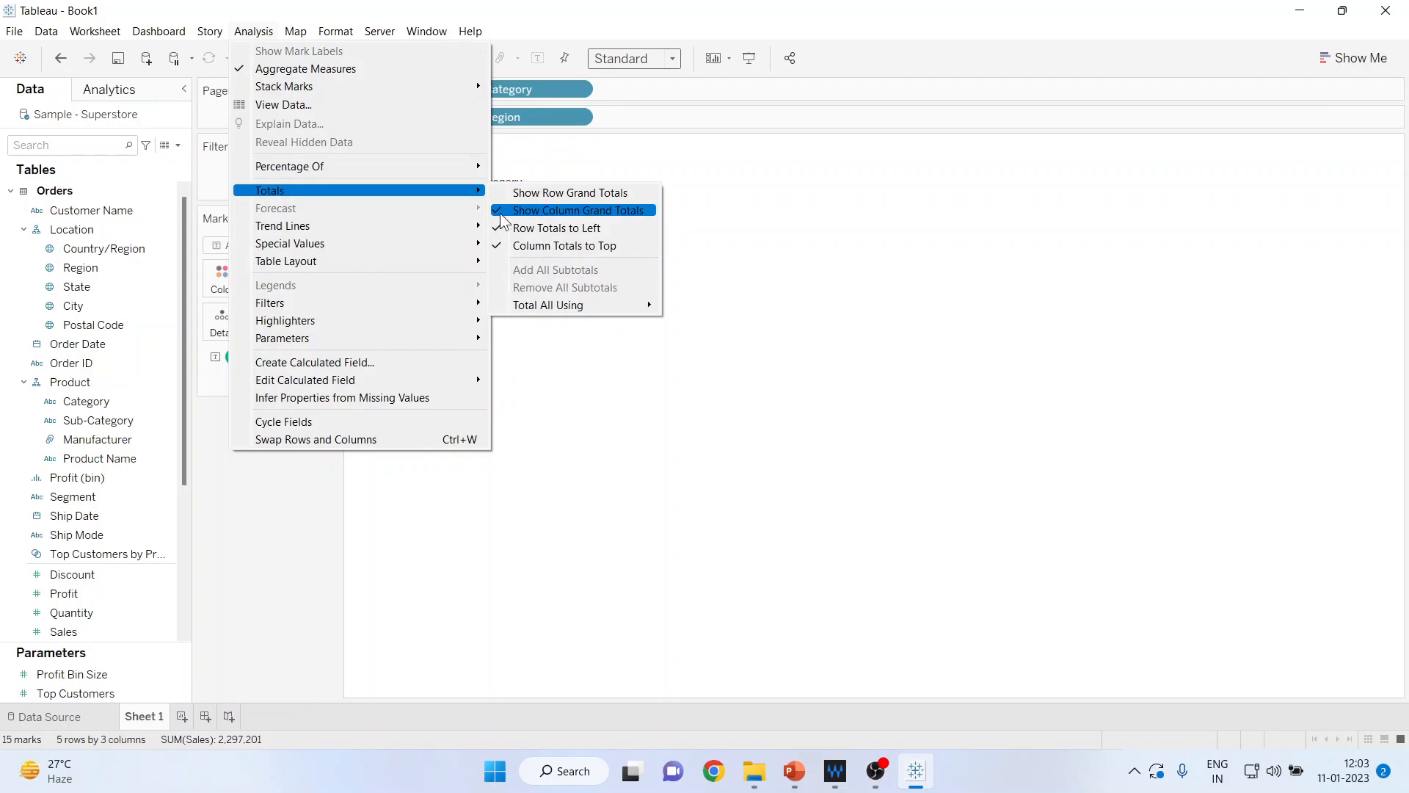
pyautogui.click(558, 207)
# Step: Turn off the Row Totals to Left and Column Totals to Top placement options
pyautogui.click(249, 34)
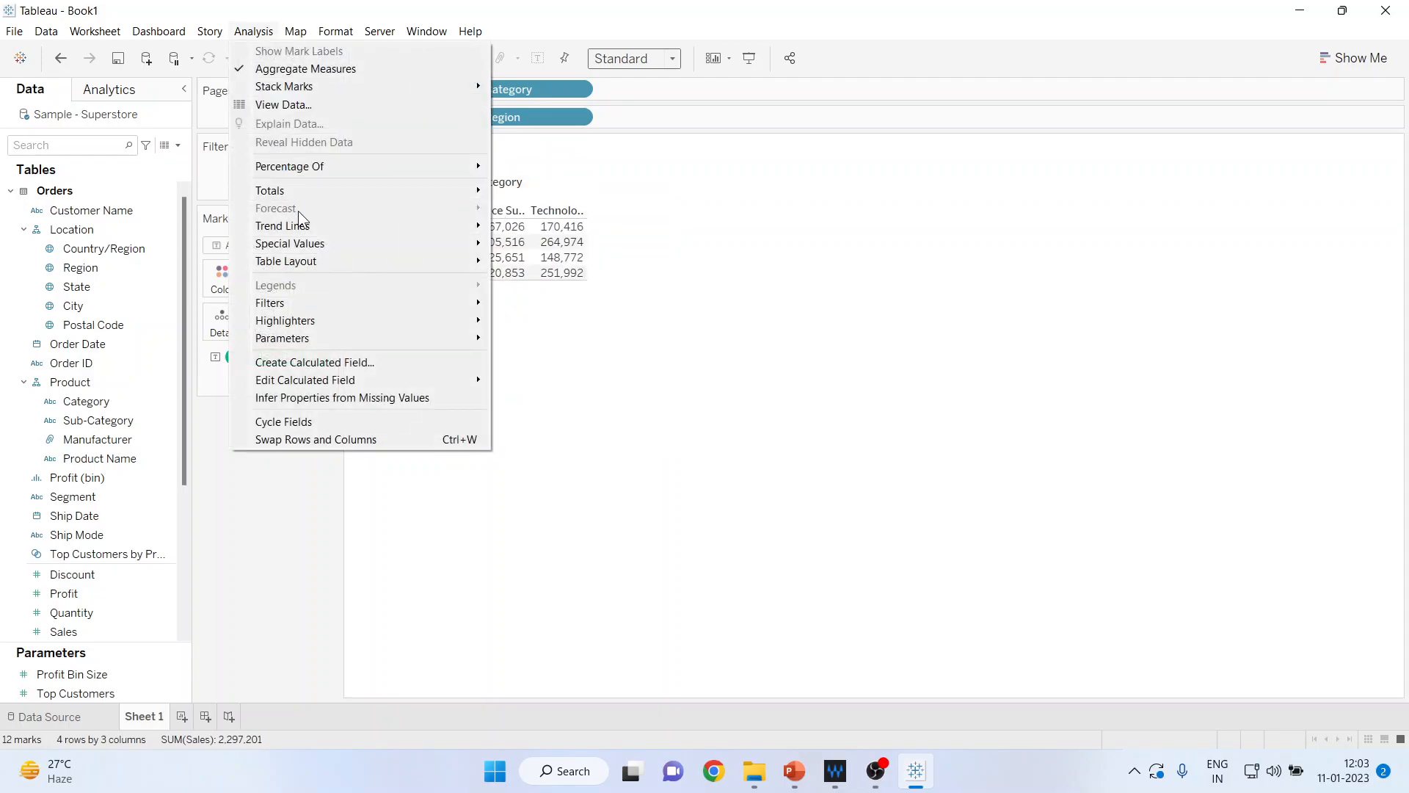
pyautogui.moveTo(442, 201)
pyautogui.click(557, 227)
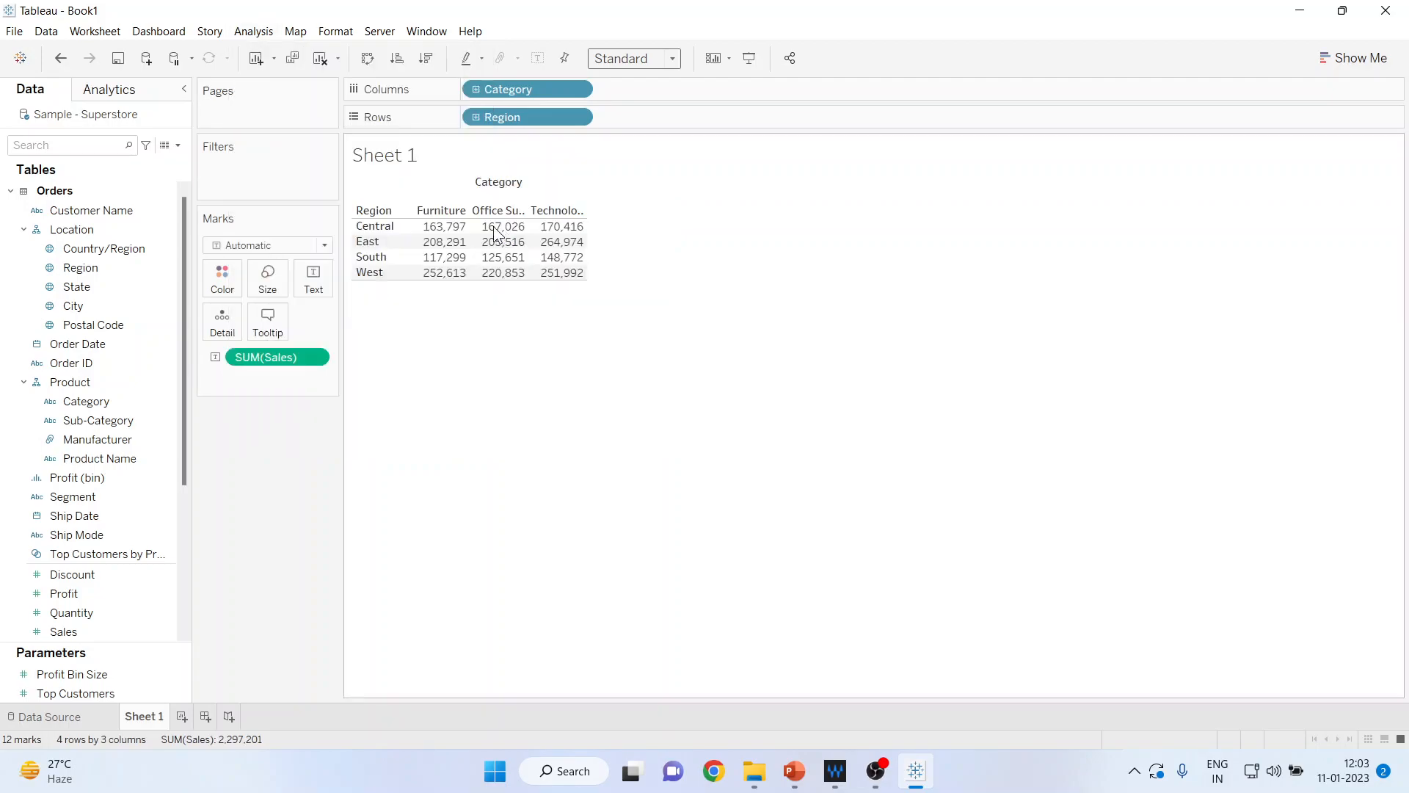
pyautogui.click(254, 33)
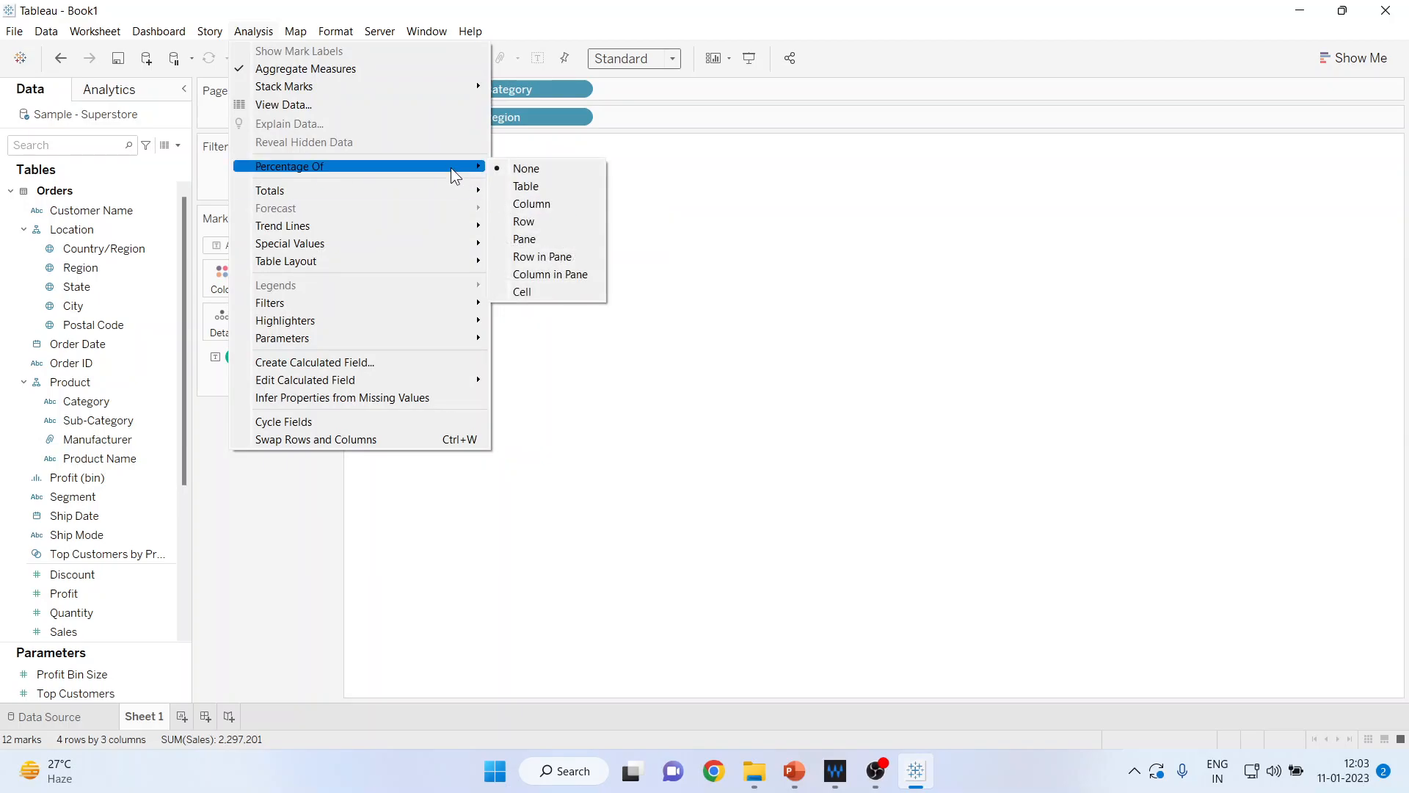
pyautogui.moveTo(440, 197)
pyautogui.click(503, 243)
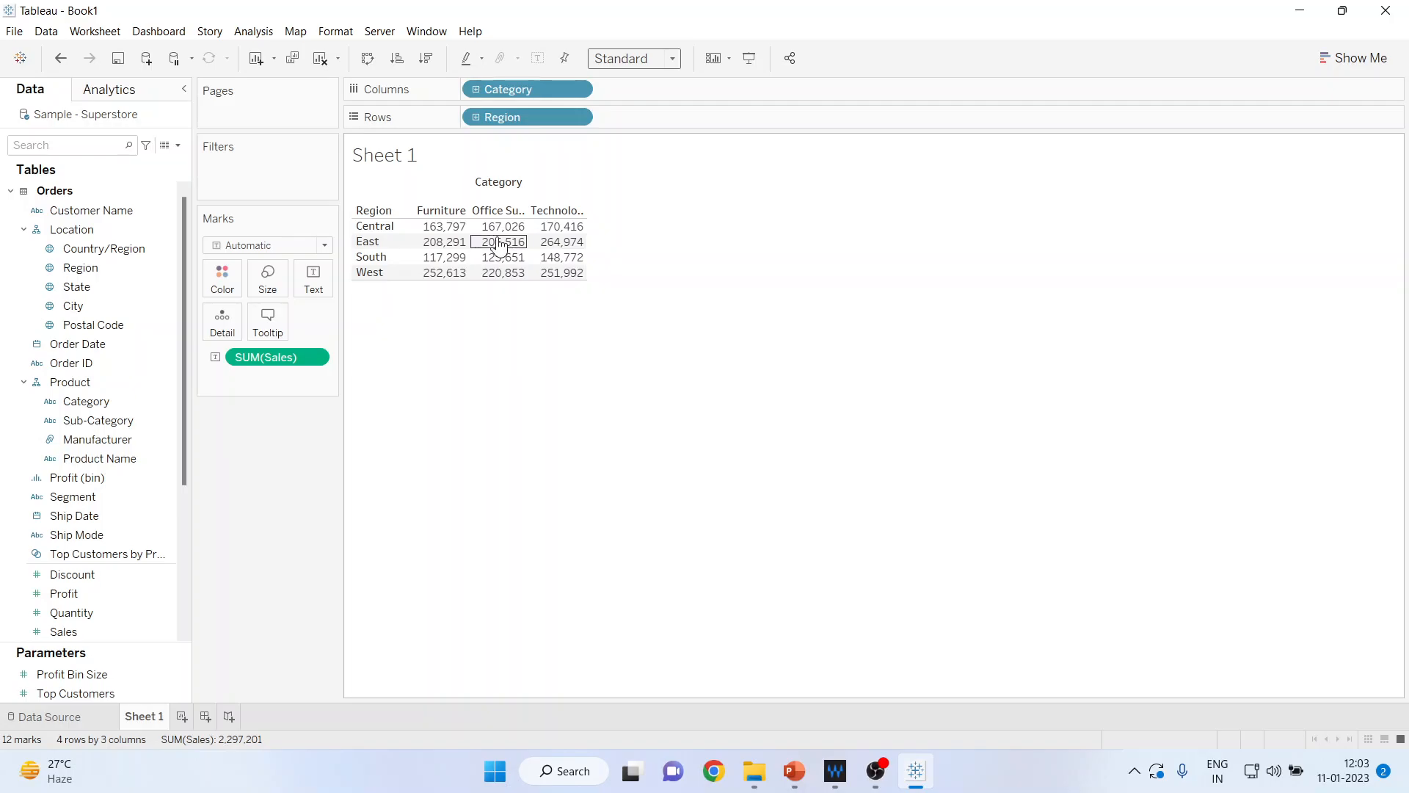
# Step: Show the sales values as a percentage of their column
pyautogui.click(248, 32)
pyautogui.moveTo(281, 166)
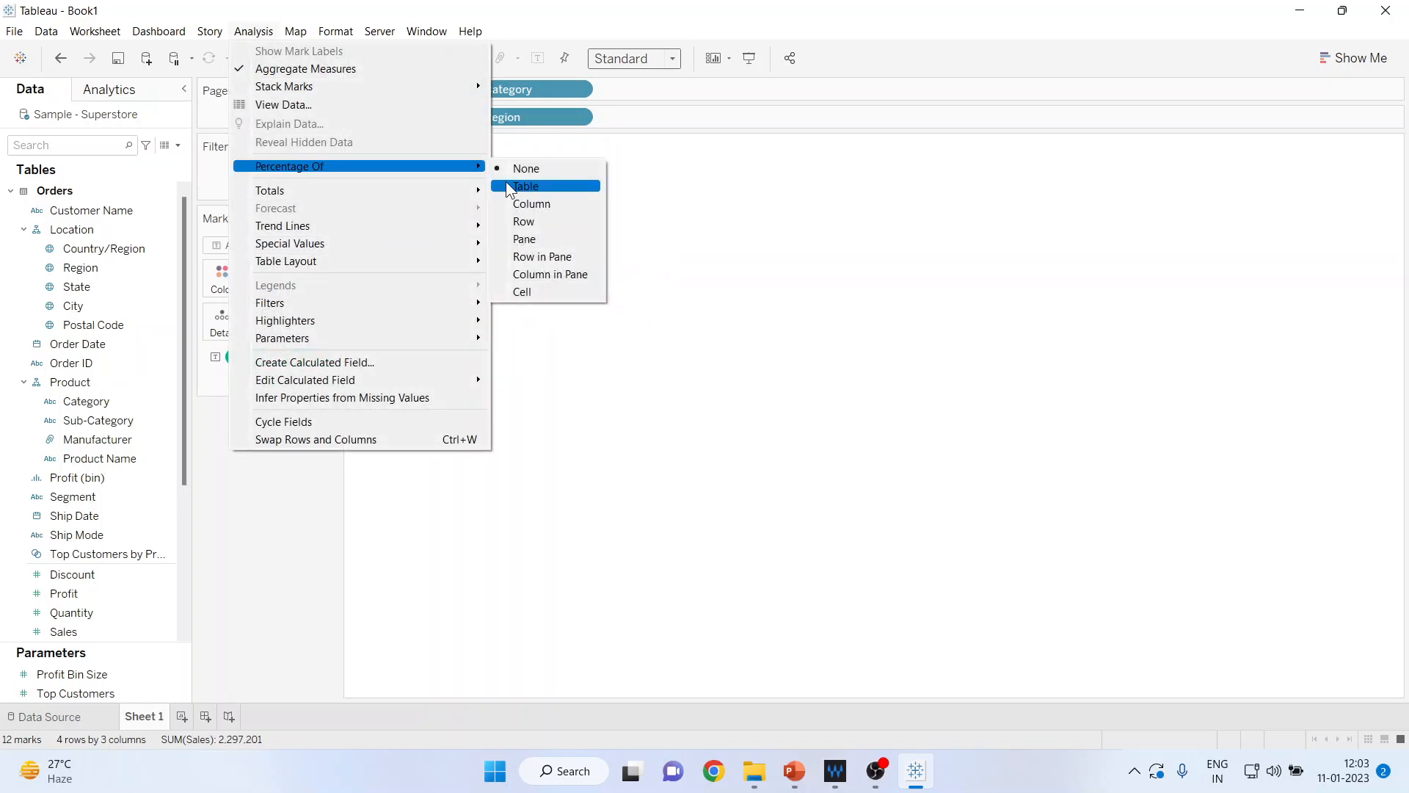
pyautogui.click(518, 204)
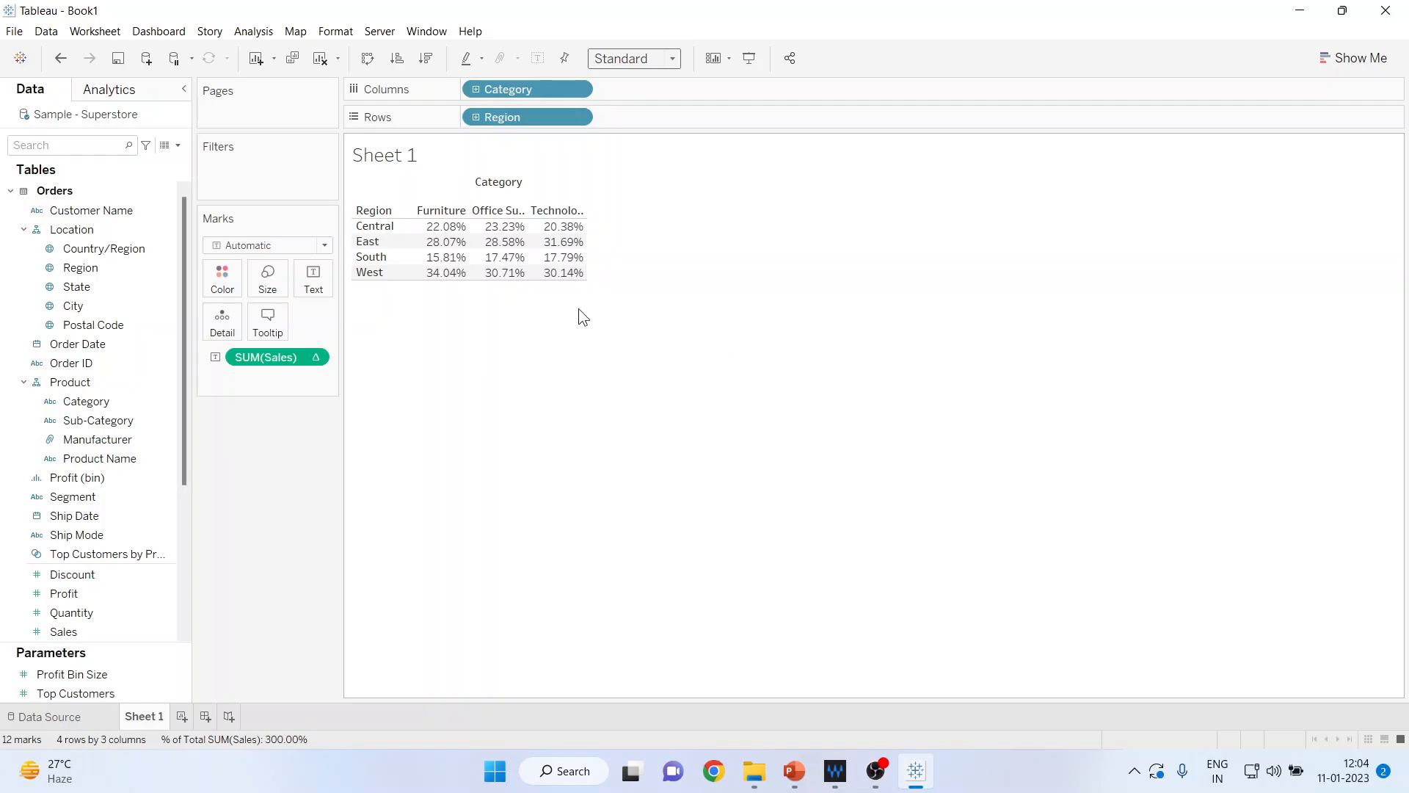
# Step: Show the sales values as a percentage of their row
pyautogui.click(253, 31)
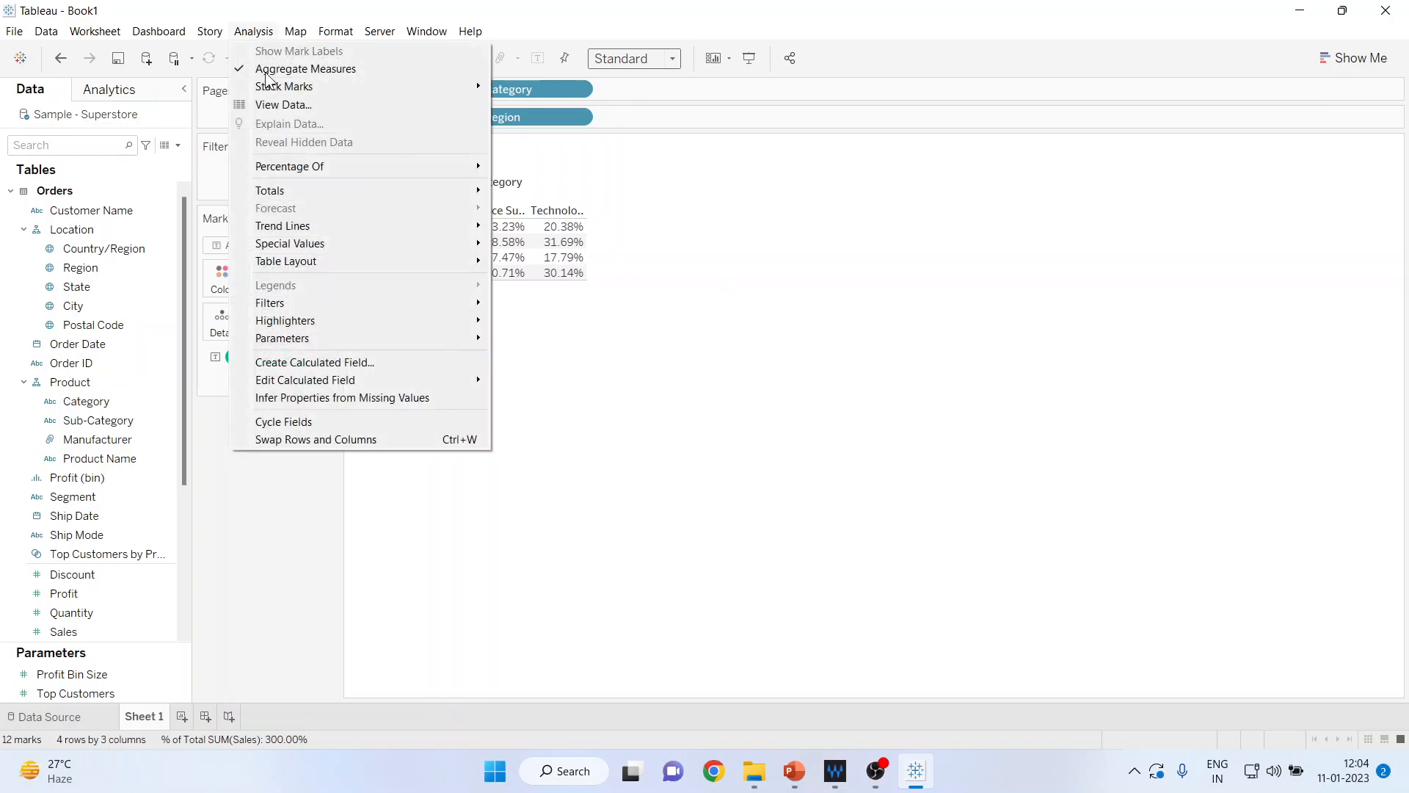
pyautogui.moveTo(367, 166)
pyautogui.click(519, 222)
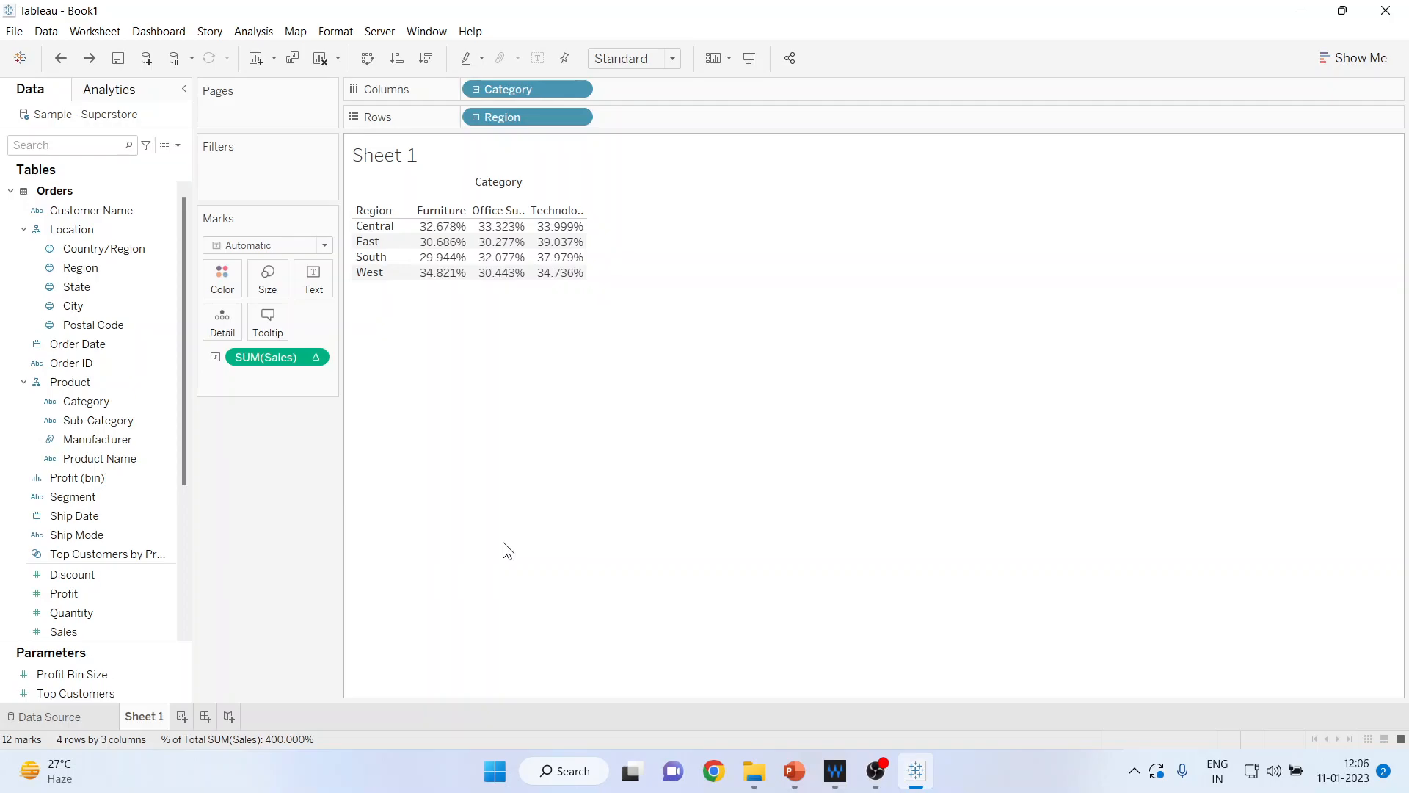
# Step: Replace Region with the year of Order Date on the rows, and swap the rows and columns
pyautogui.moveTo(513, 120)
pyautogui.mouseDown()
pyautogui.moveTo(447, 201)
pyautogui.moveTo(120, 386)
pyautogui.moveTo(85, 355)
pyautogui.moveTo(504, 120)
pyautogui.mouseUp()
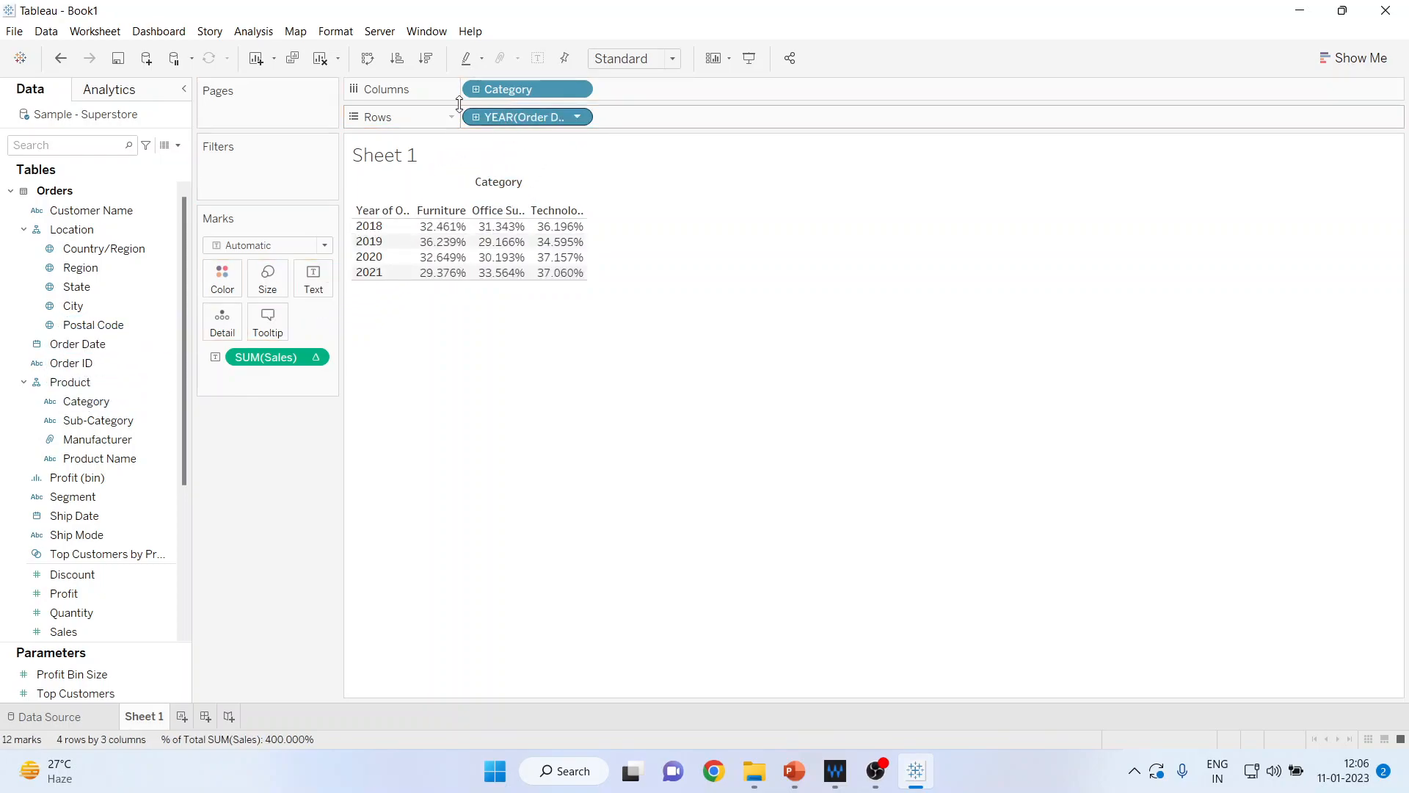
pyautogui.click(368, 58)
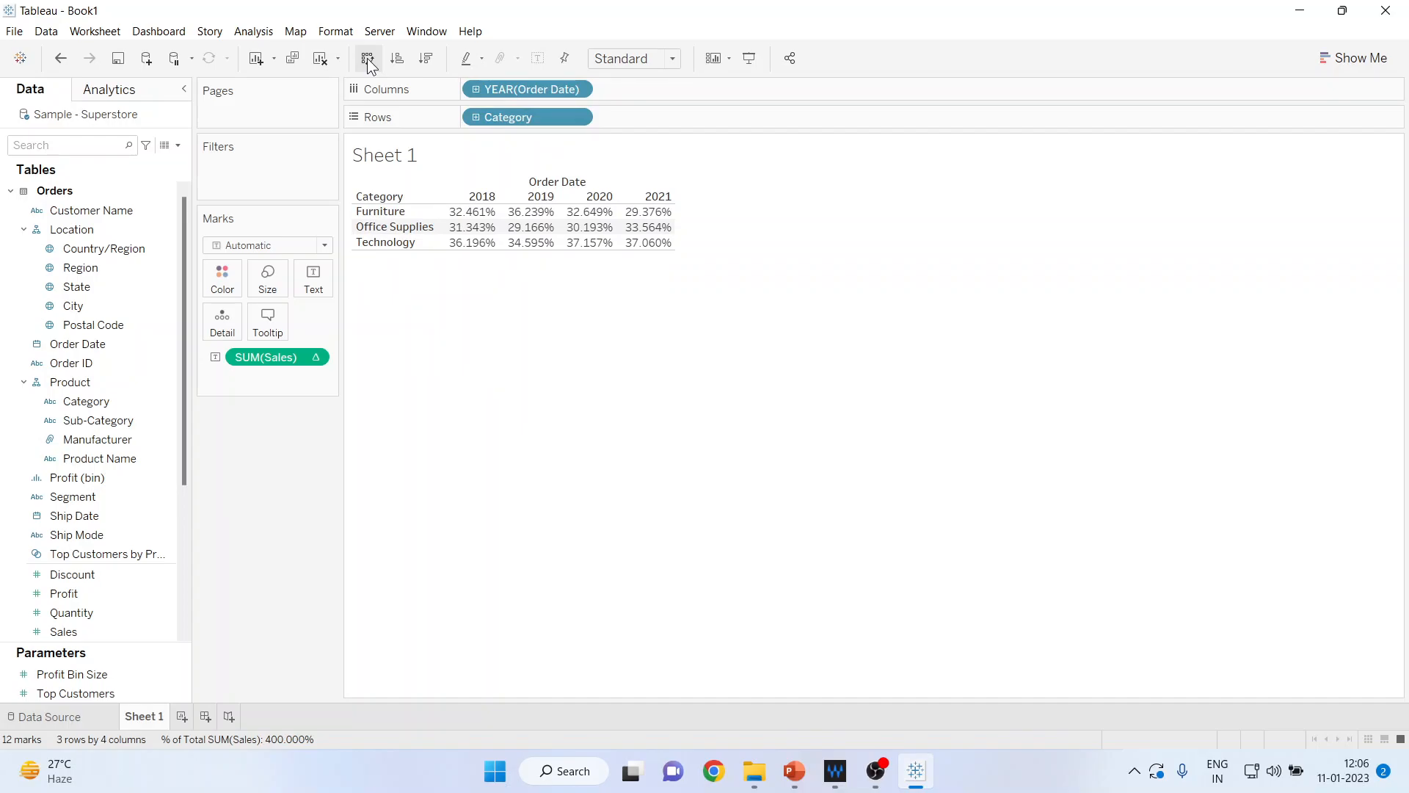
pyautogui.moveTo(518, 222)
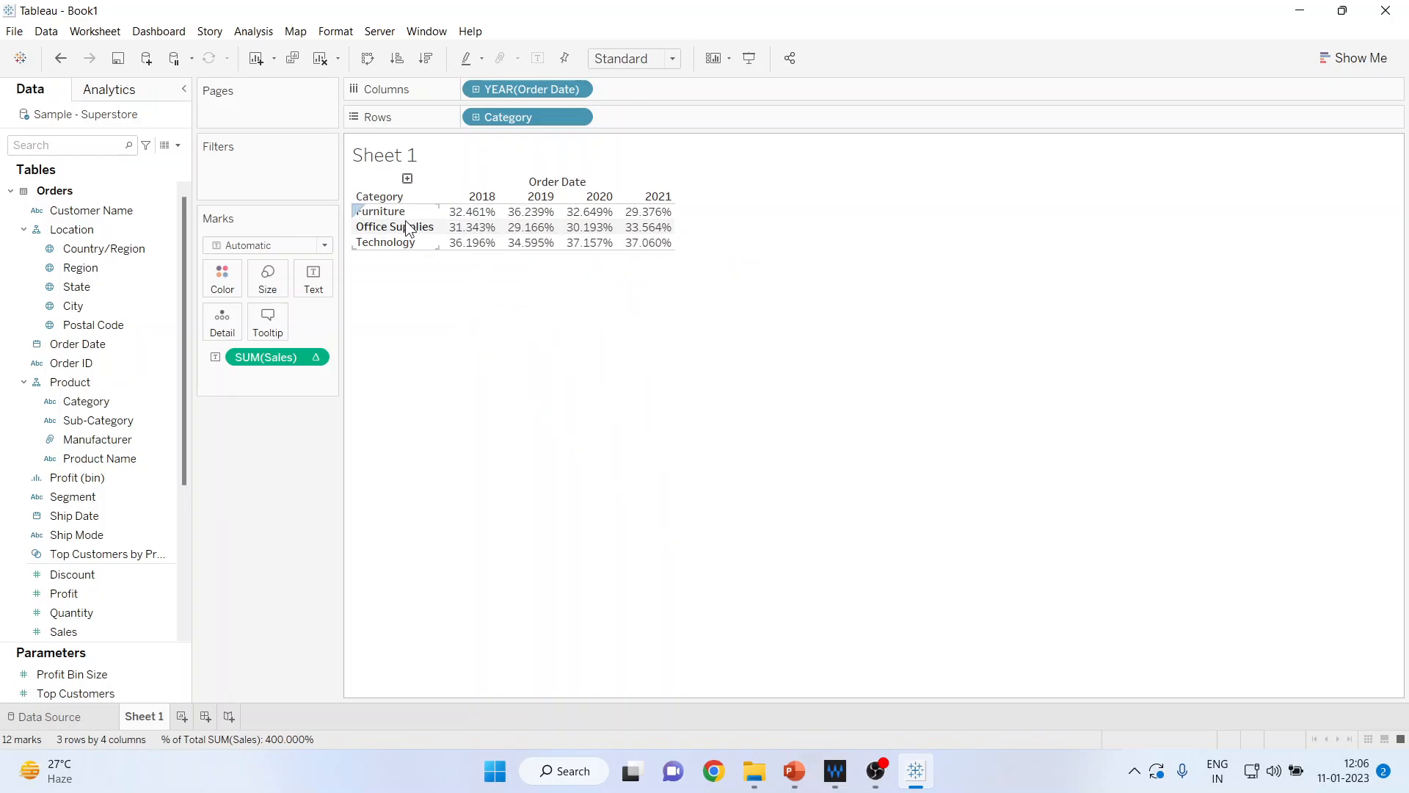
pyautogui.moveTo(636, 255)
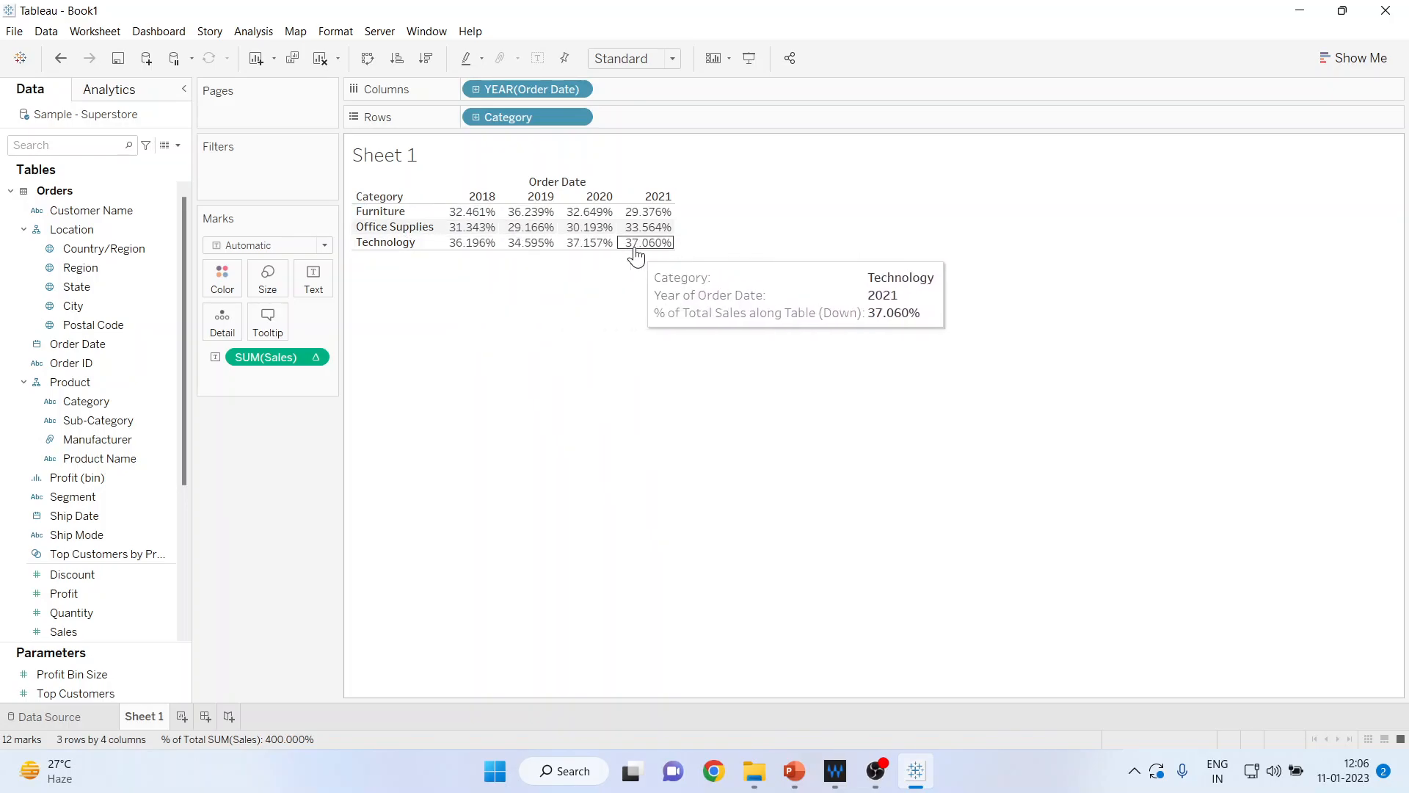
# Step: Apply the Percent Difference quick table calculation to the sales values
pyautogui.click(318, 358)
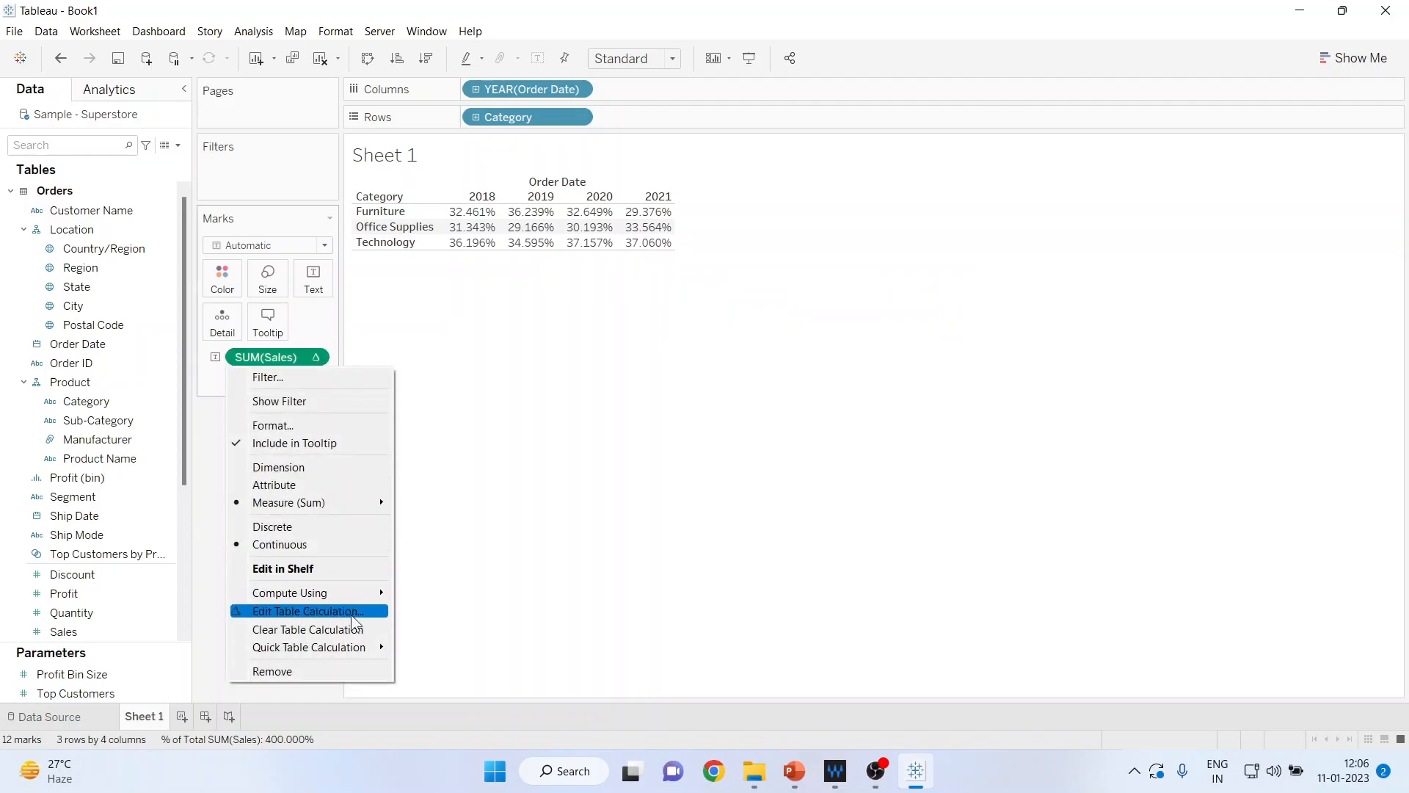
pyautogui.moveTo(351, 650)
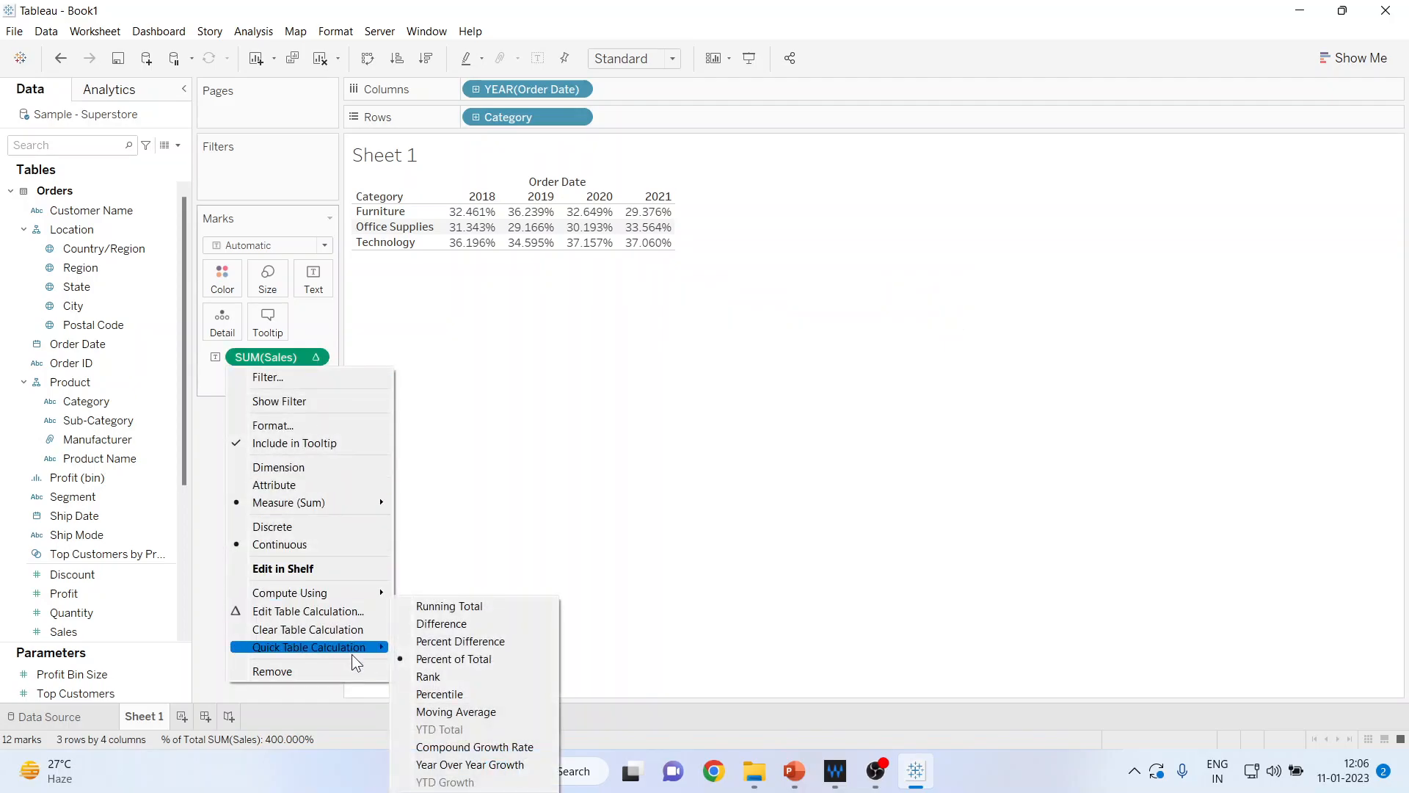
pyautogui.click(450, 641)
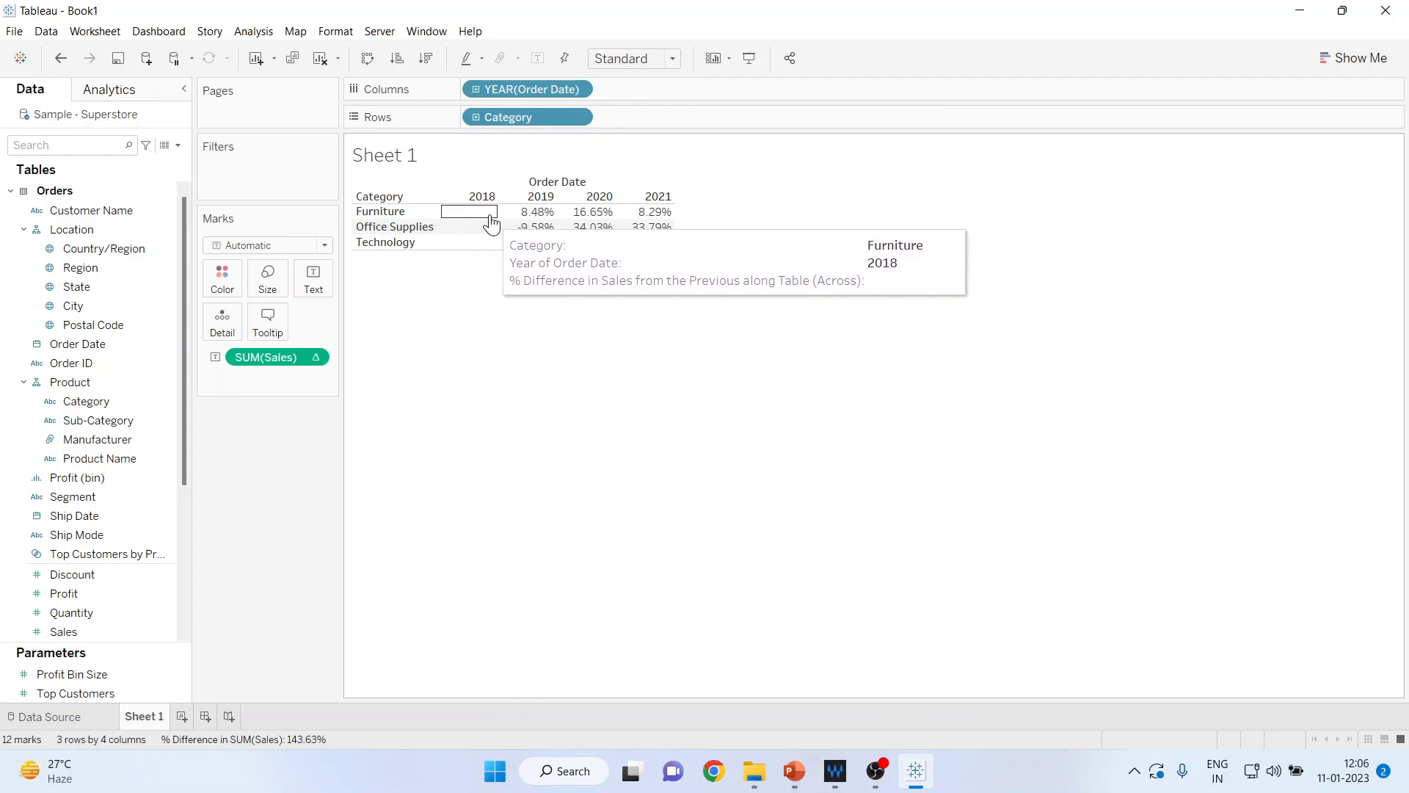
pyautogui.moveTo(593, 218)
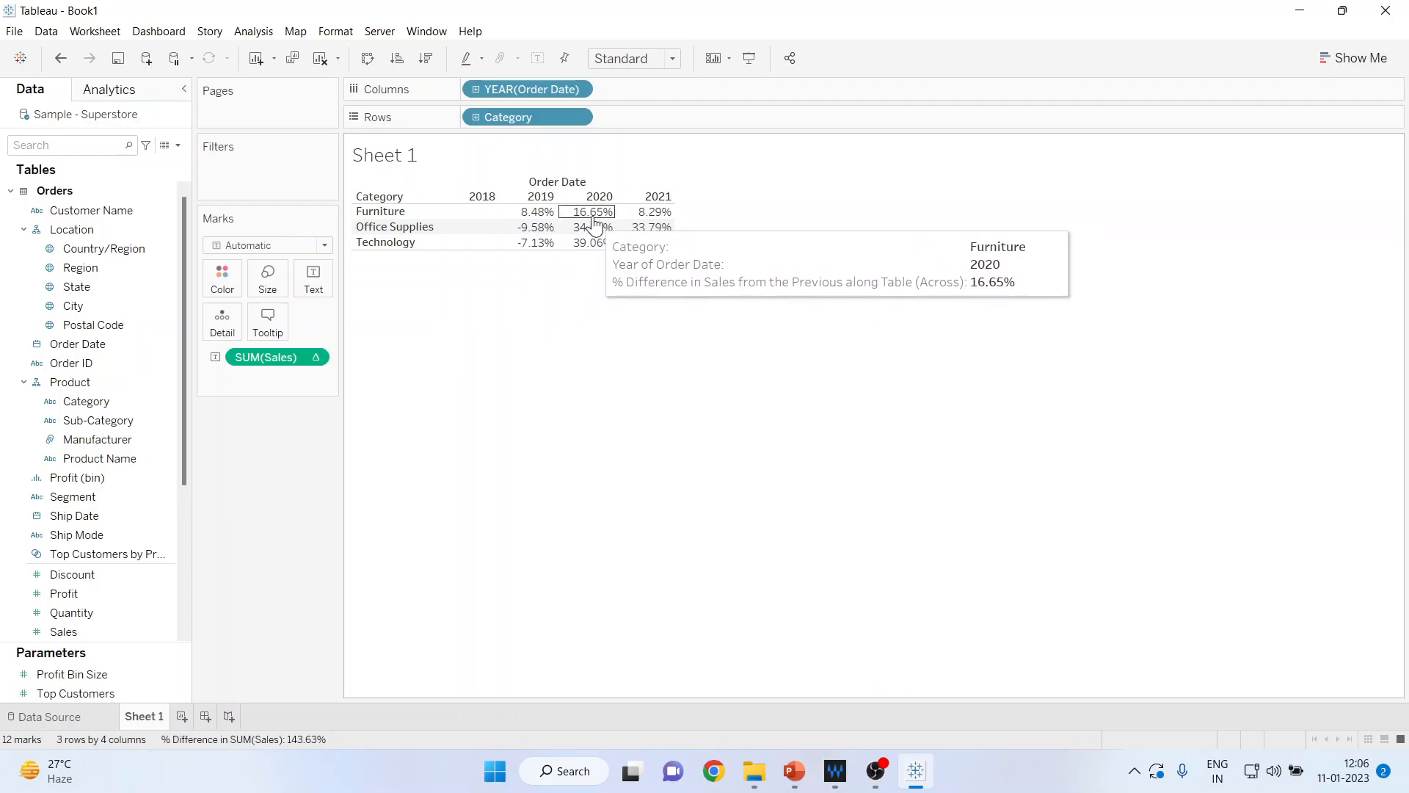
pyautogui.moveTo(640, 220)
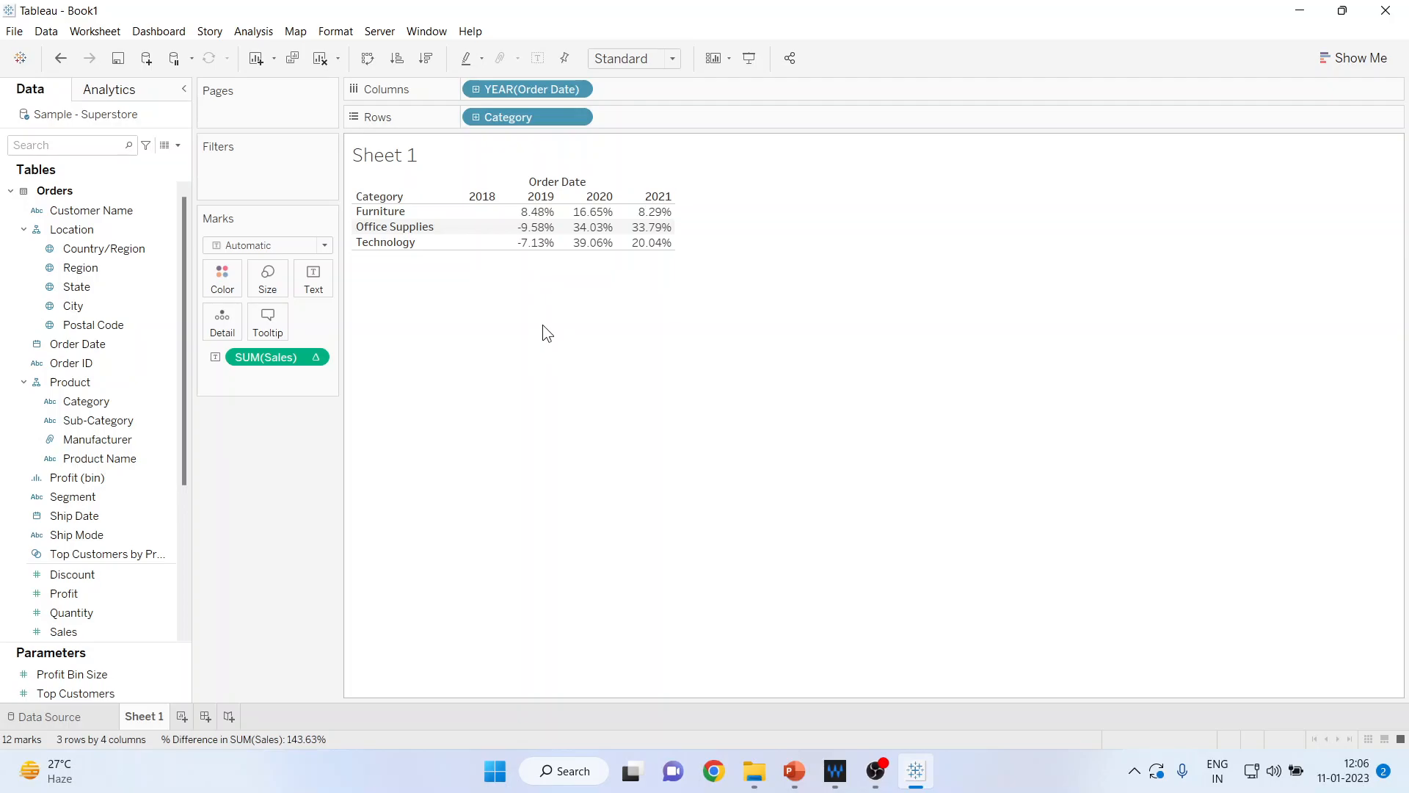
# Step: Expand Category to the Sub-Category level, and drill the order year into quarters and back up to years
pyautogui.hotkey('ctrl', '1')
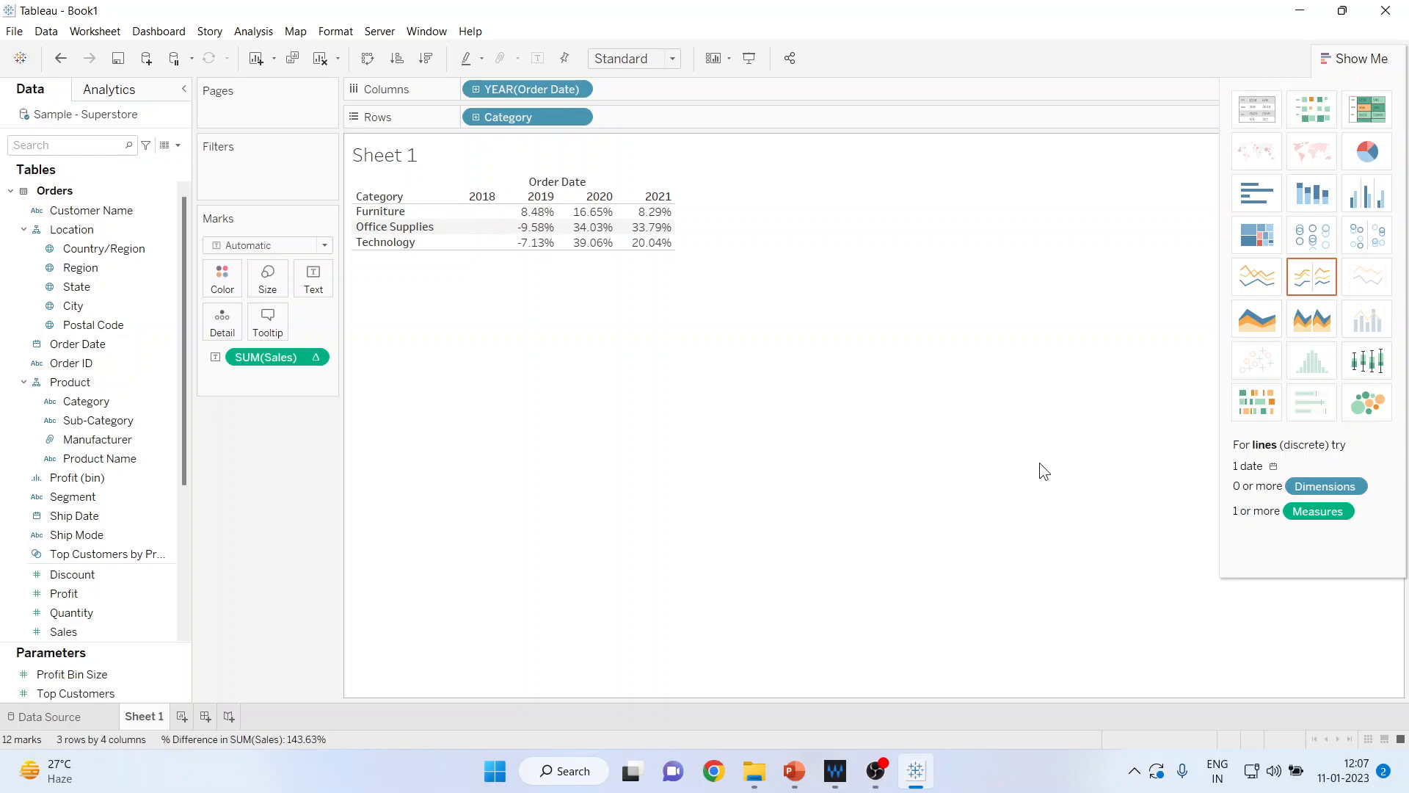
pyautogui.click(472, 116)
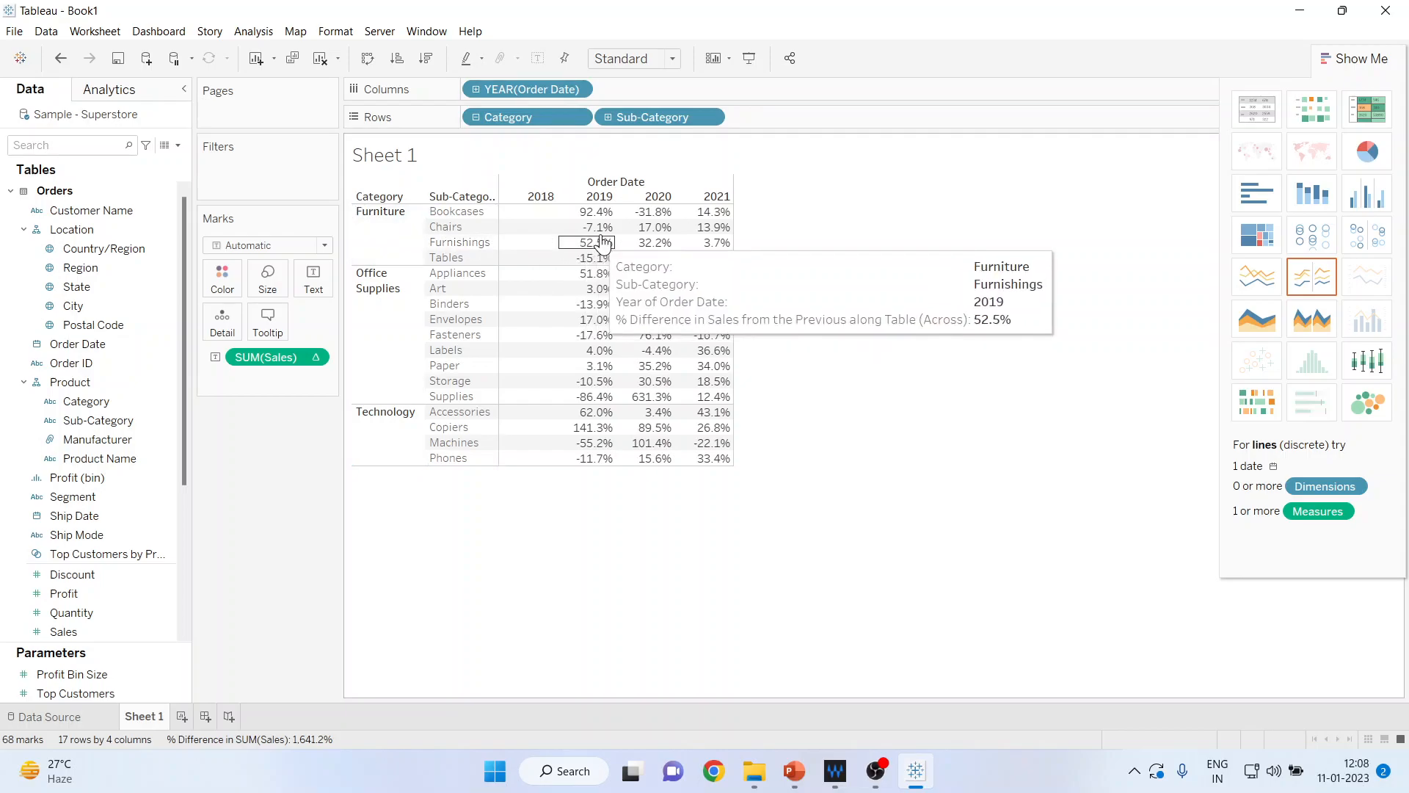
pyautogui.moveTo(599, 263)
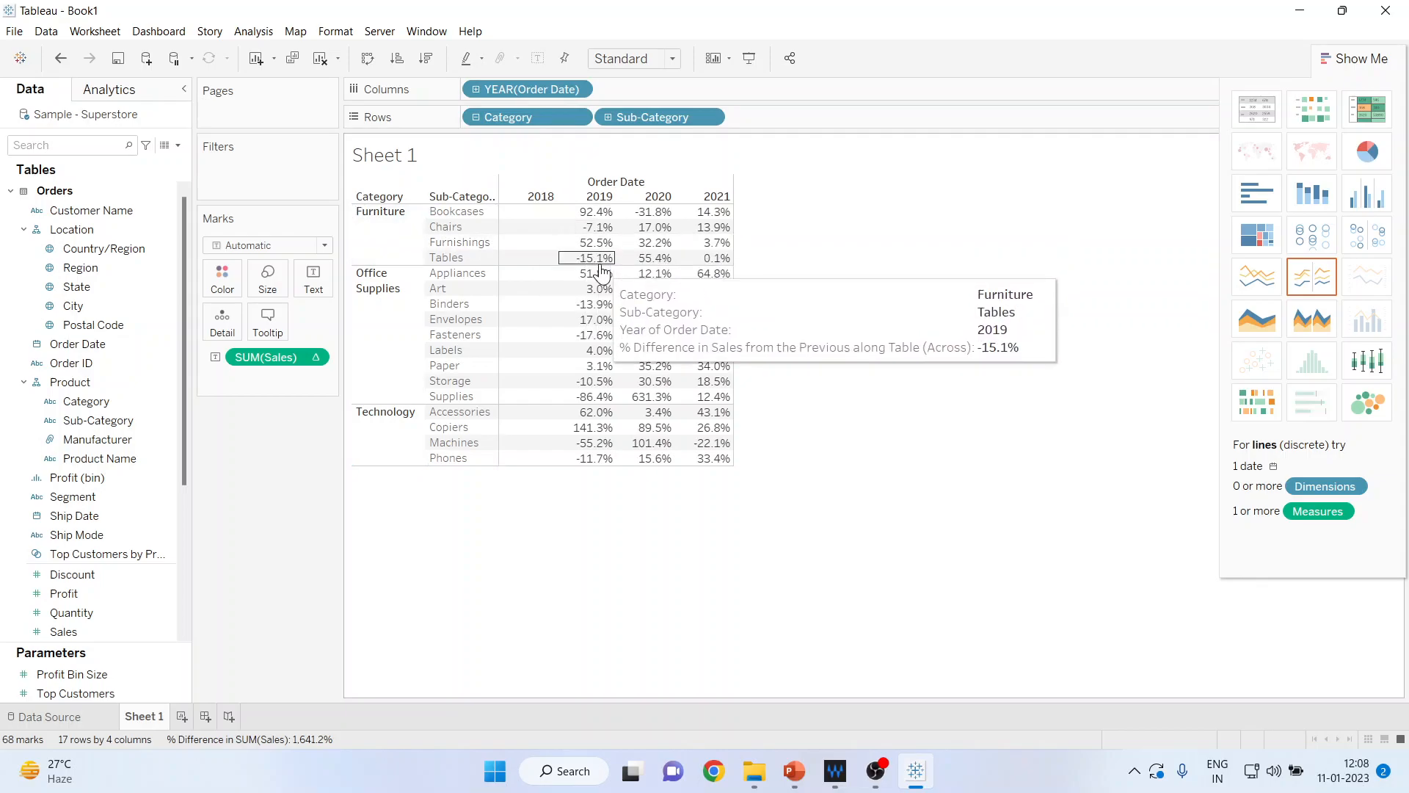
pyautogui.click(477, 88)
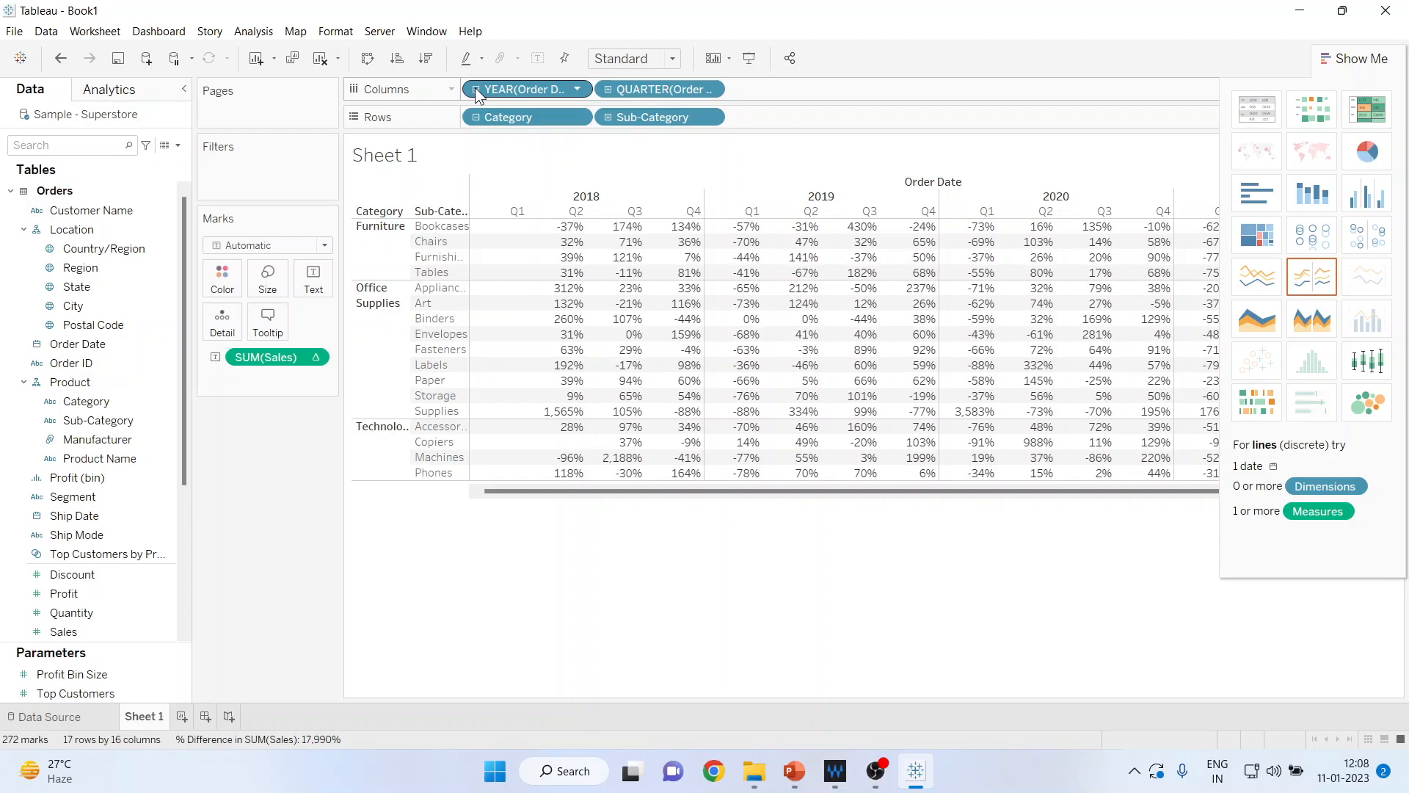
pyautogui.click(476, 89)
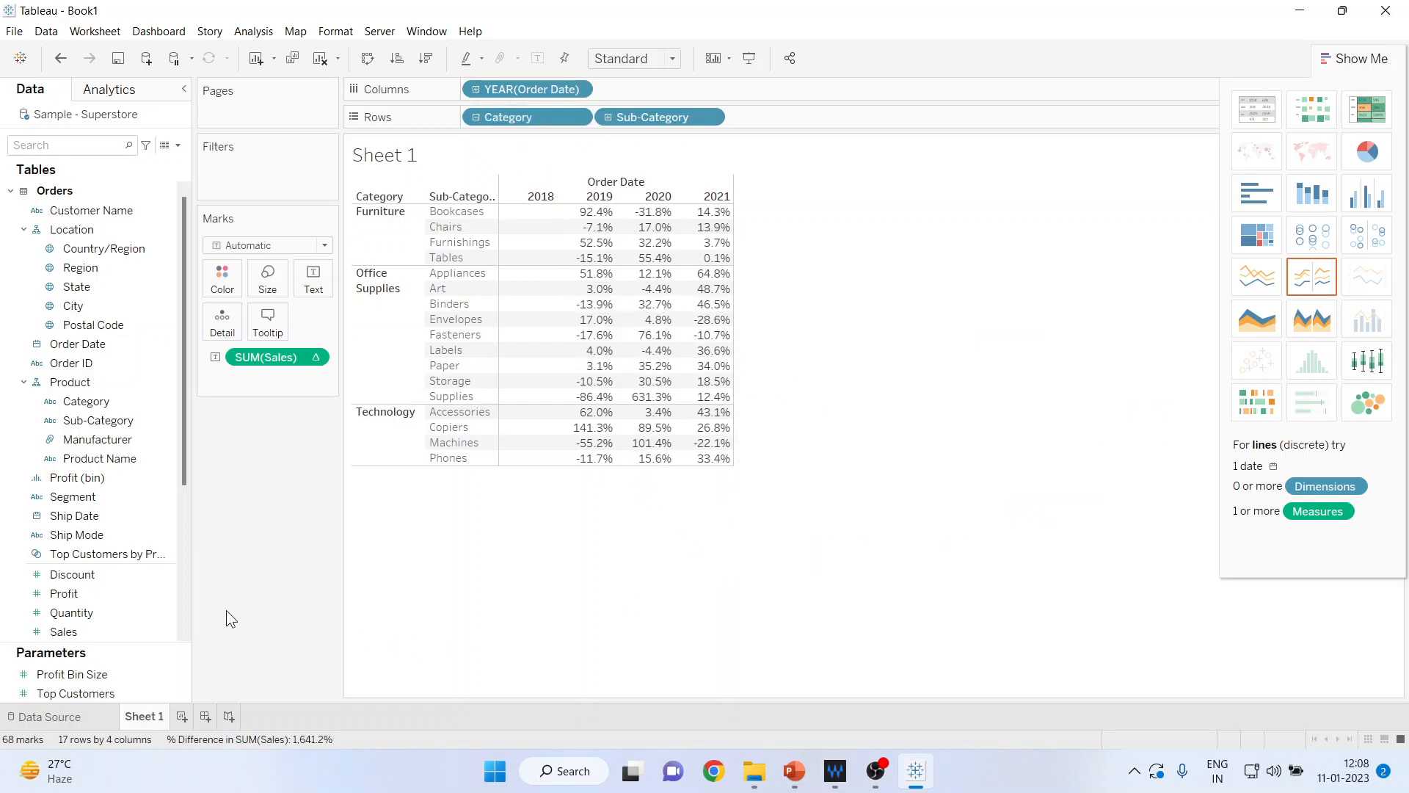
# Step: Color the table values by Profit, and hide the Show Me chart suggestions
pyautogui.moveTo(77, 601); pyautogui.dragTo(222, 292)
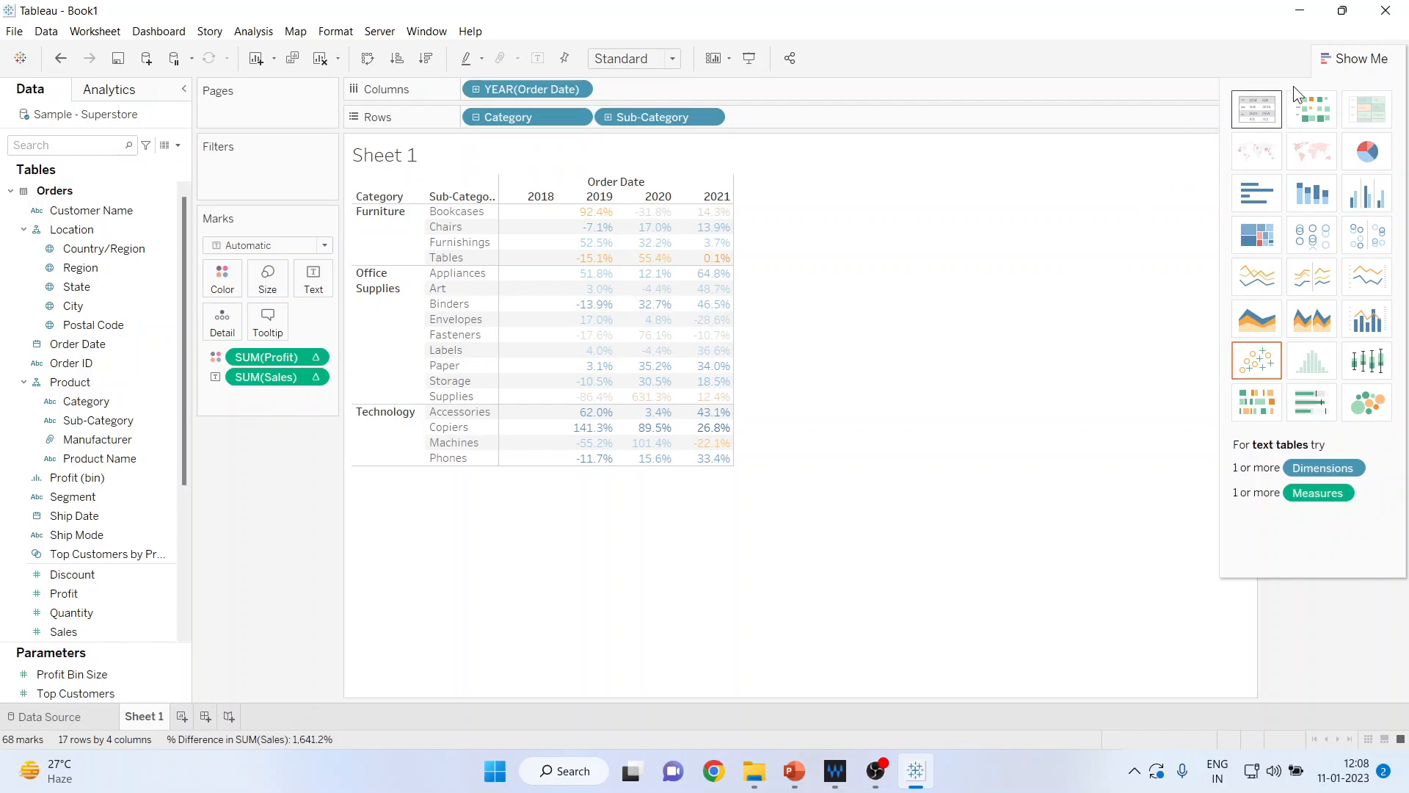
pyautogui.click(1355, 58)
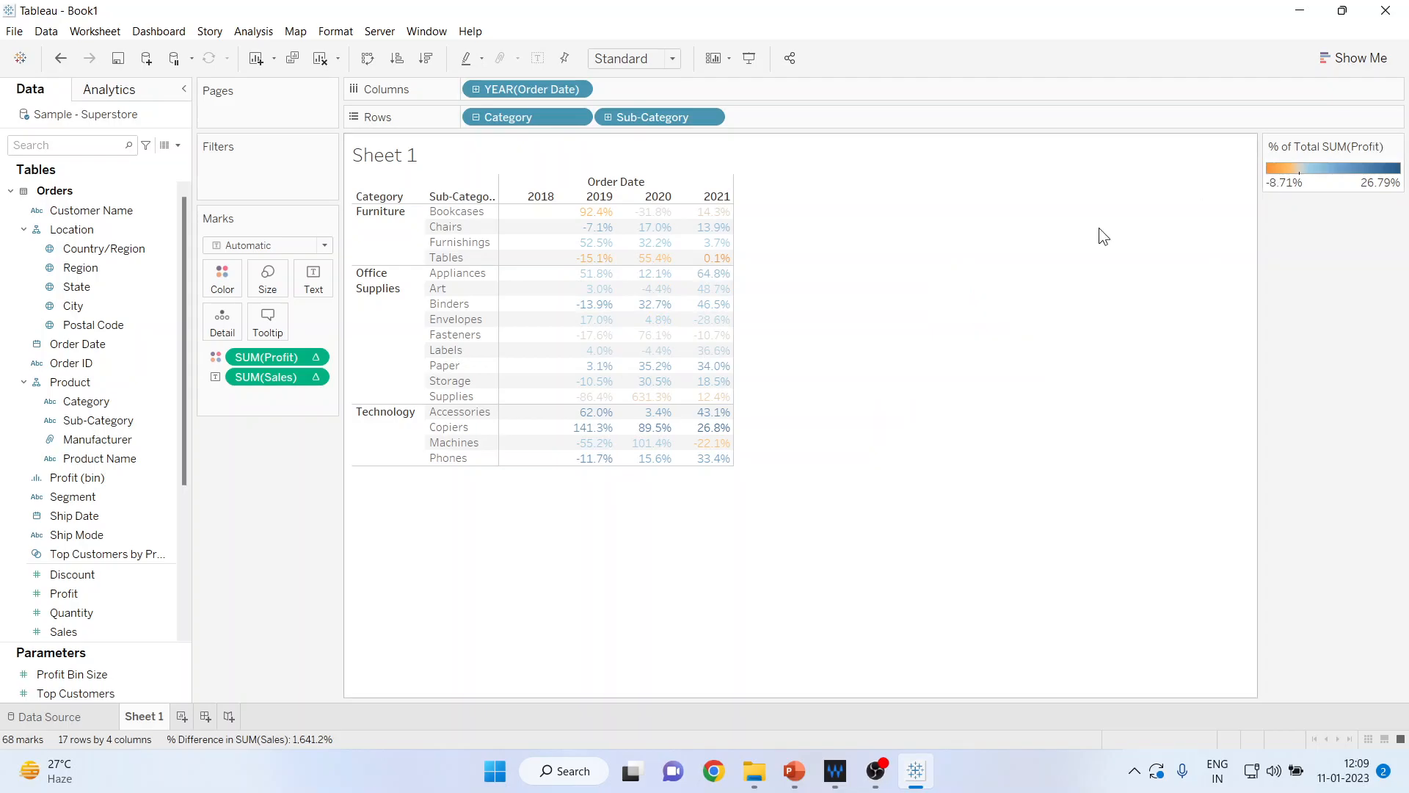
pyautogui.moveTo(599, 272)
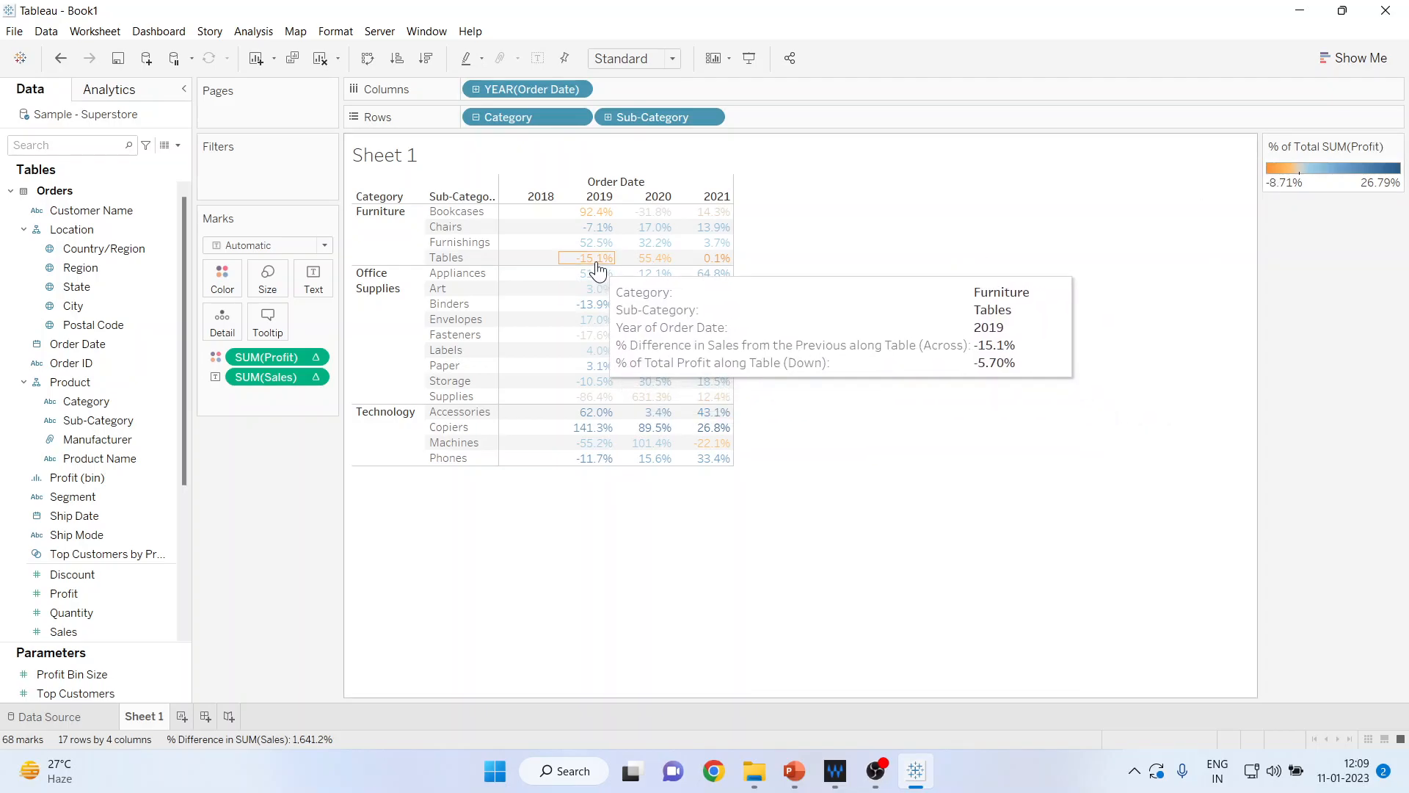
pyautogui.moveTo(657, 271)
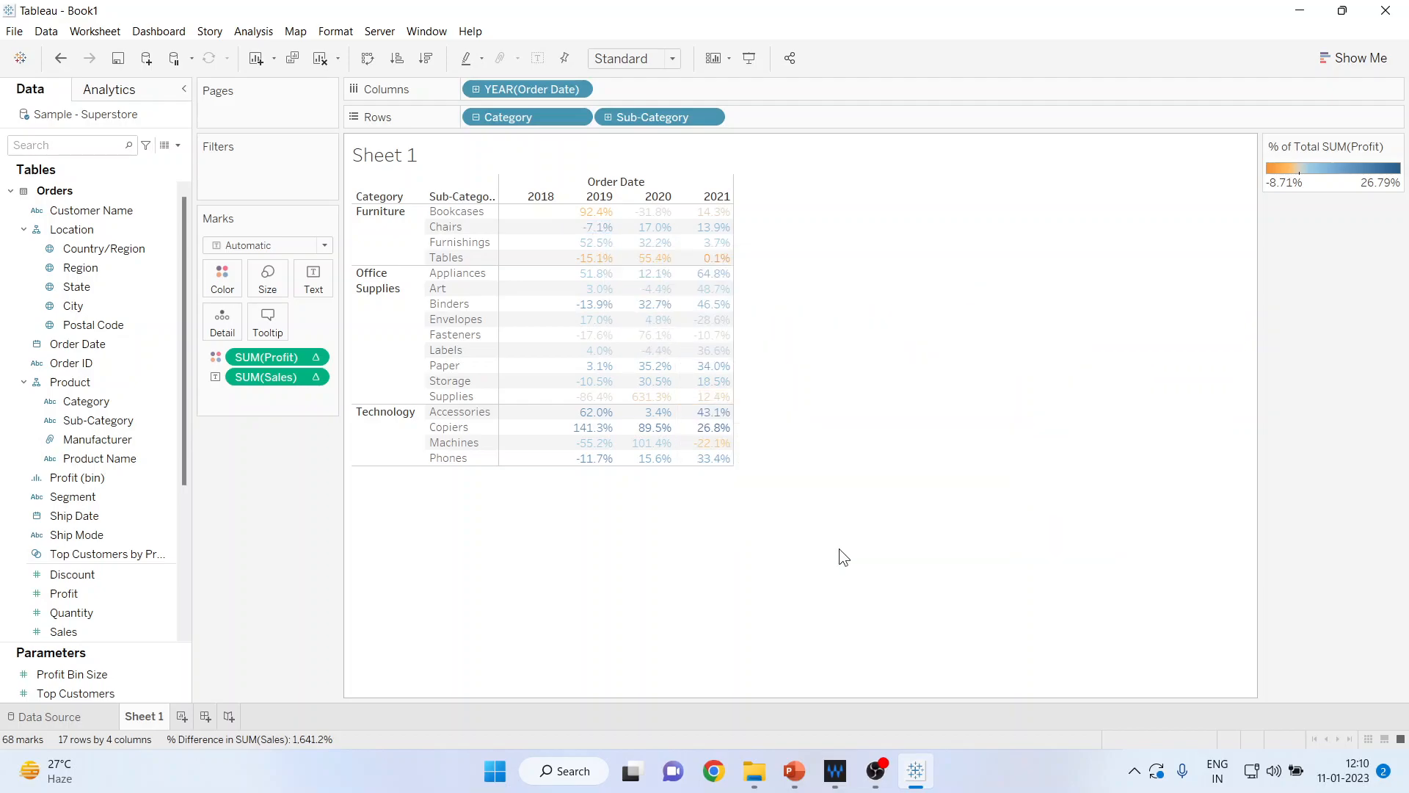
# Step: Add Segment to the columns after the year of Order Date
pyautogui.hotkey('ctrl', 'z')
pyautogui.moveTo(73, 497); pyautogui.dragTo(632, 91)
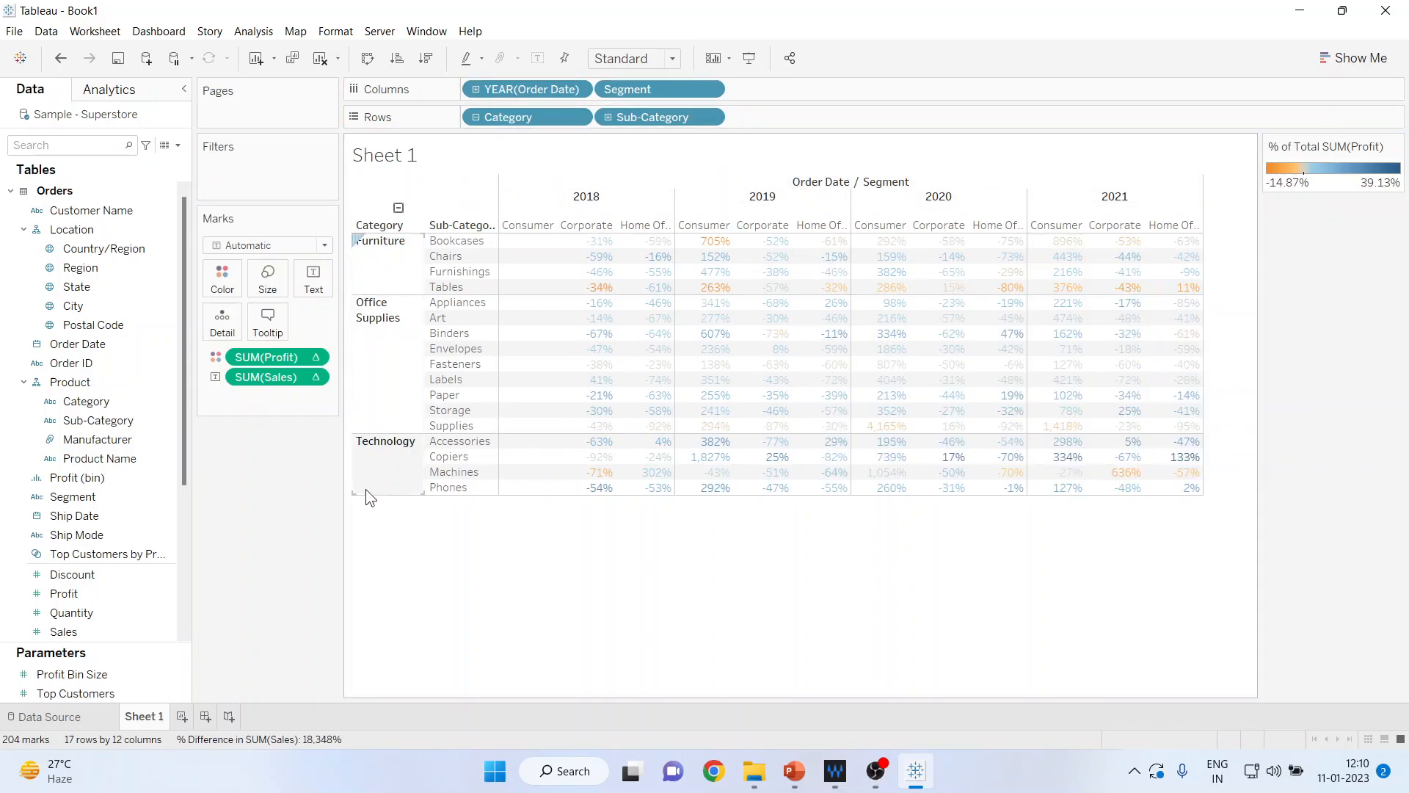
pyautogui.moveTo(550, 248)
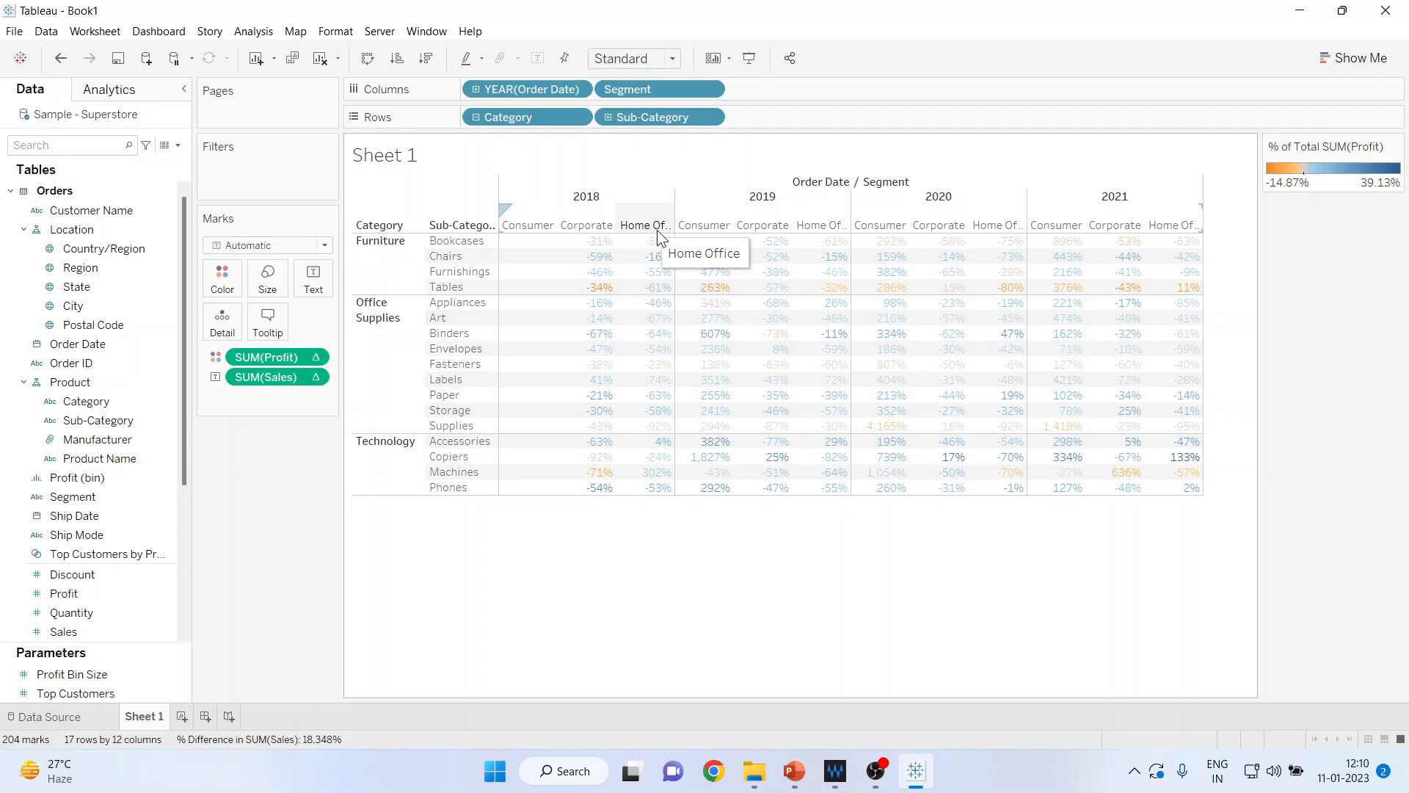
# Step: Switch to the PowerPoint presentation and show its closing Thank You slide full screen
pyautogui.click(794, 777)
pyautogui.click(766, 706)
pyautogui.scroll(-1, 1007, 636)
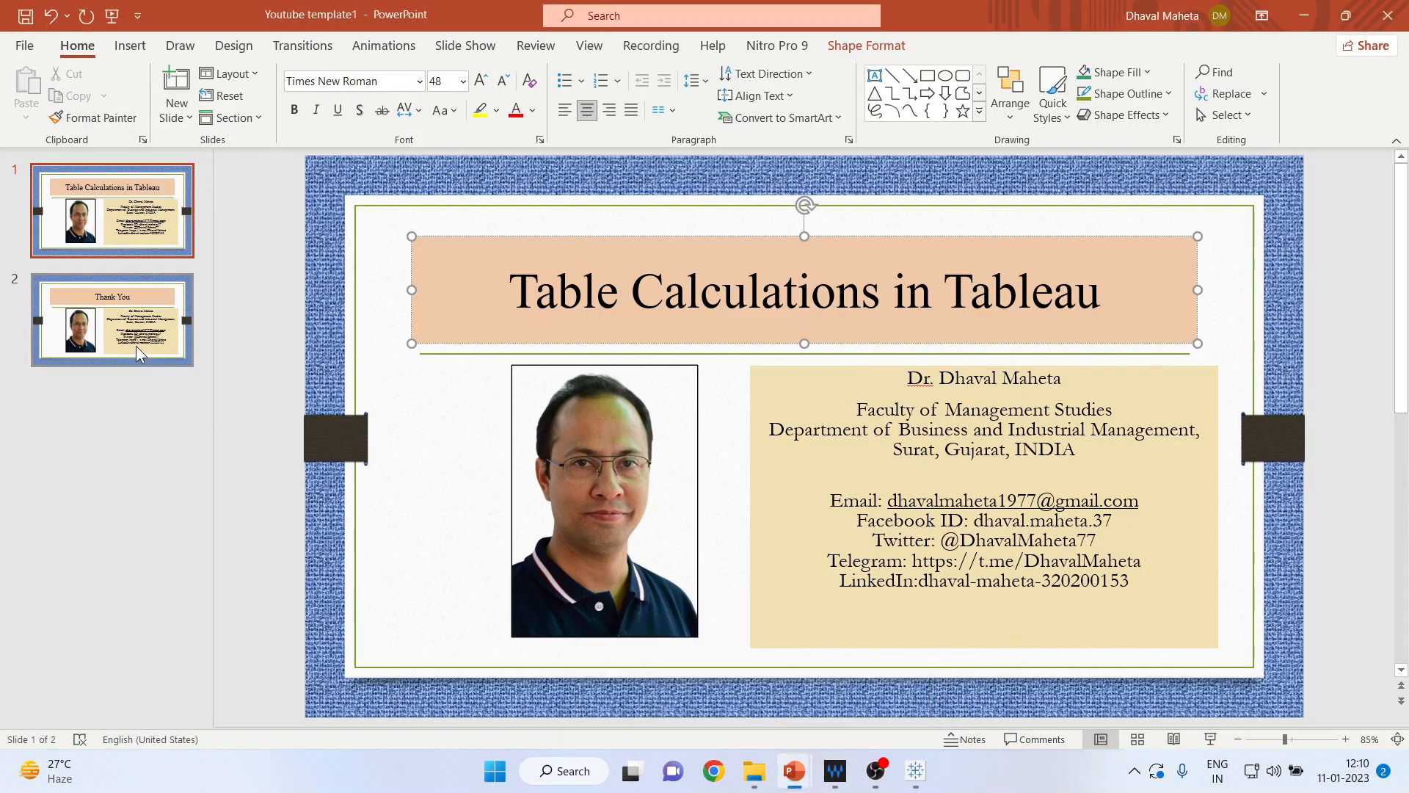
pyautogui.click(1210, 739)
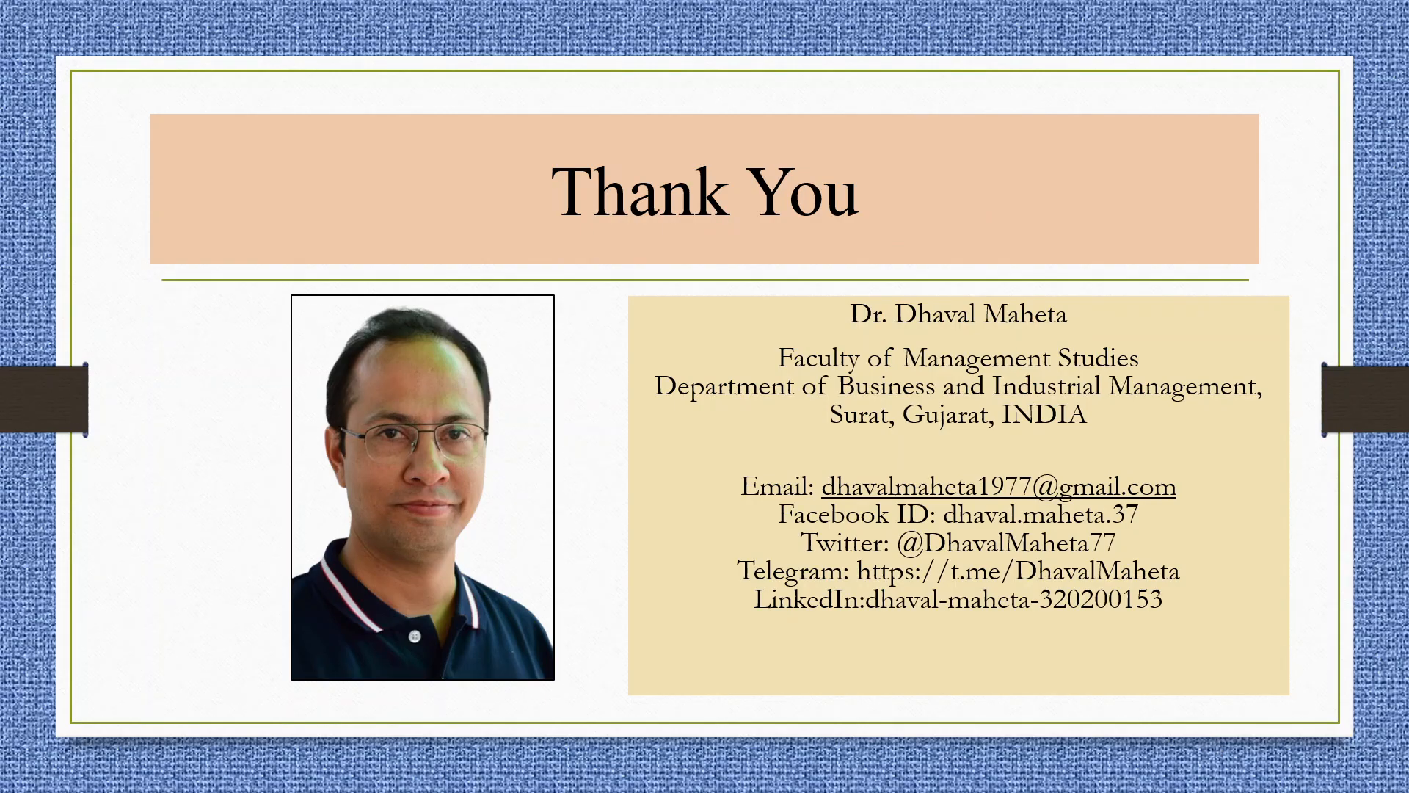